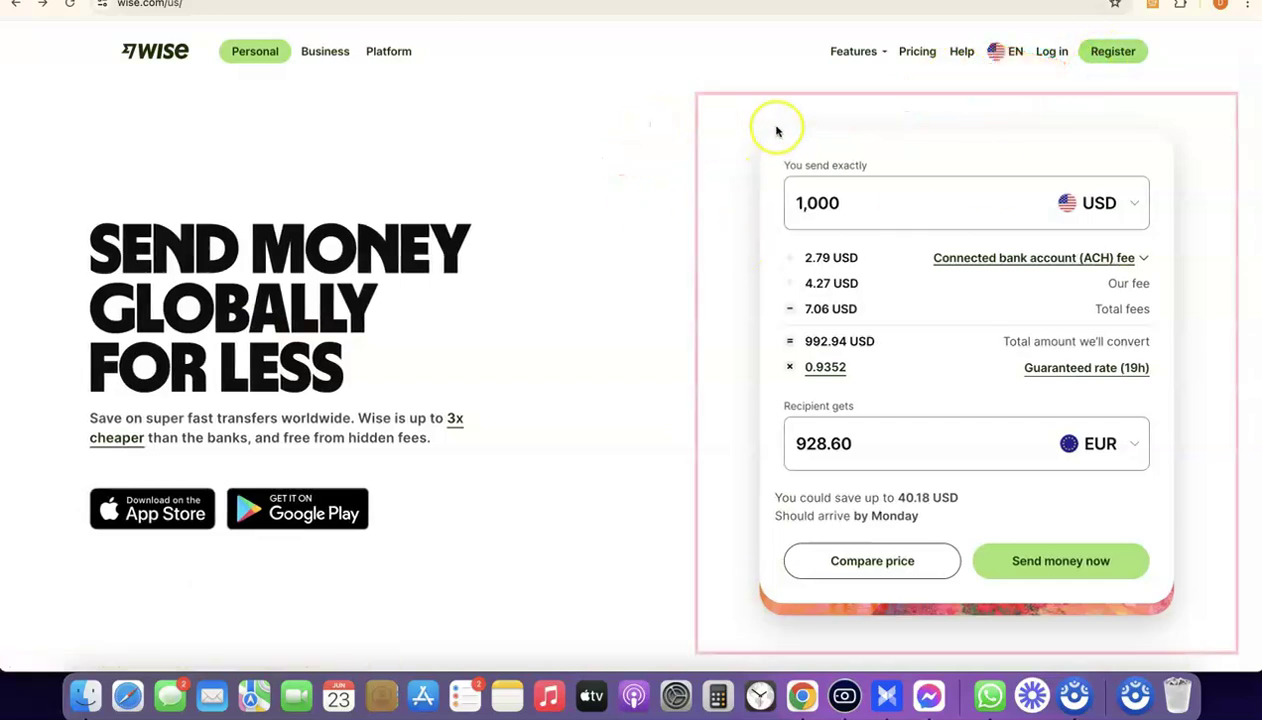
Set the transfer calculator to send 100 USD and choose GBP as the currency the recipient gets
double_click(851, 203)
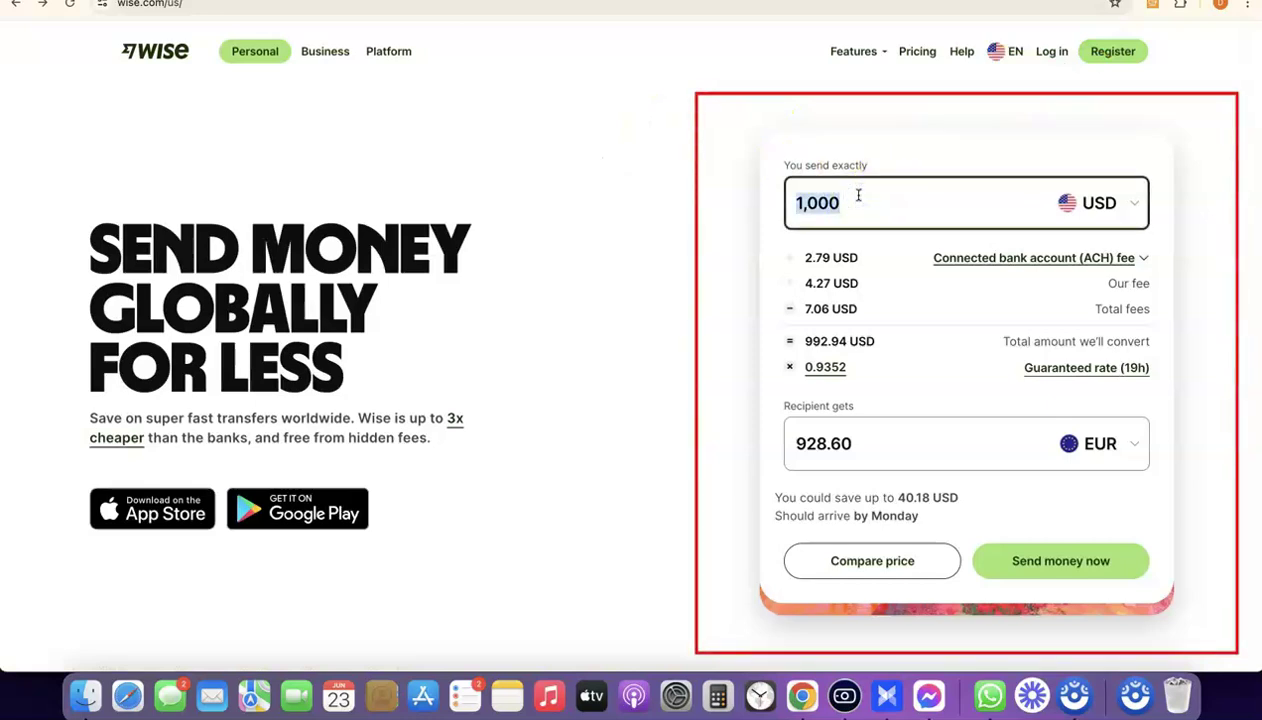
type("100")
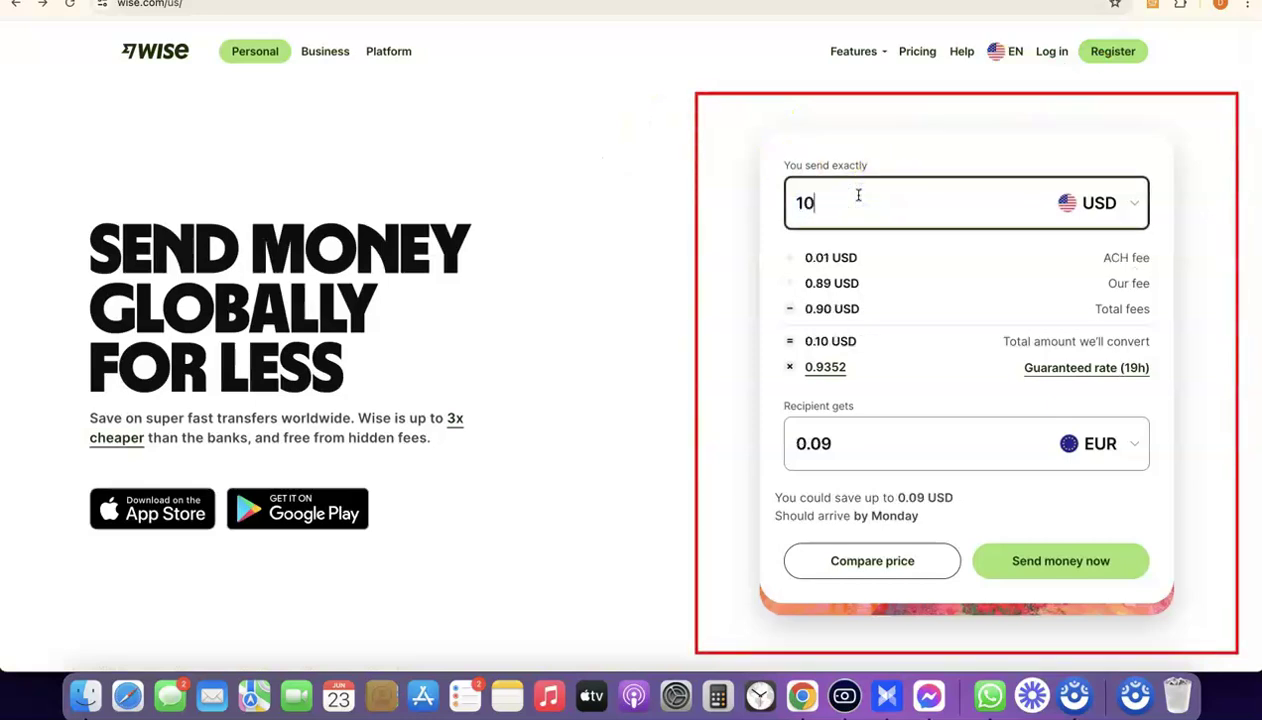
left_click(1130, 444)
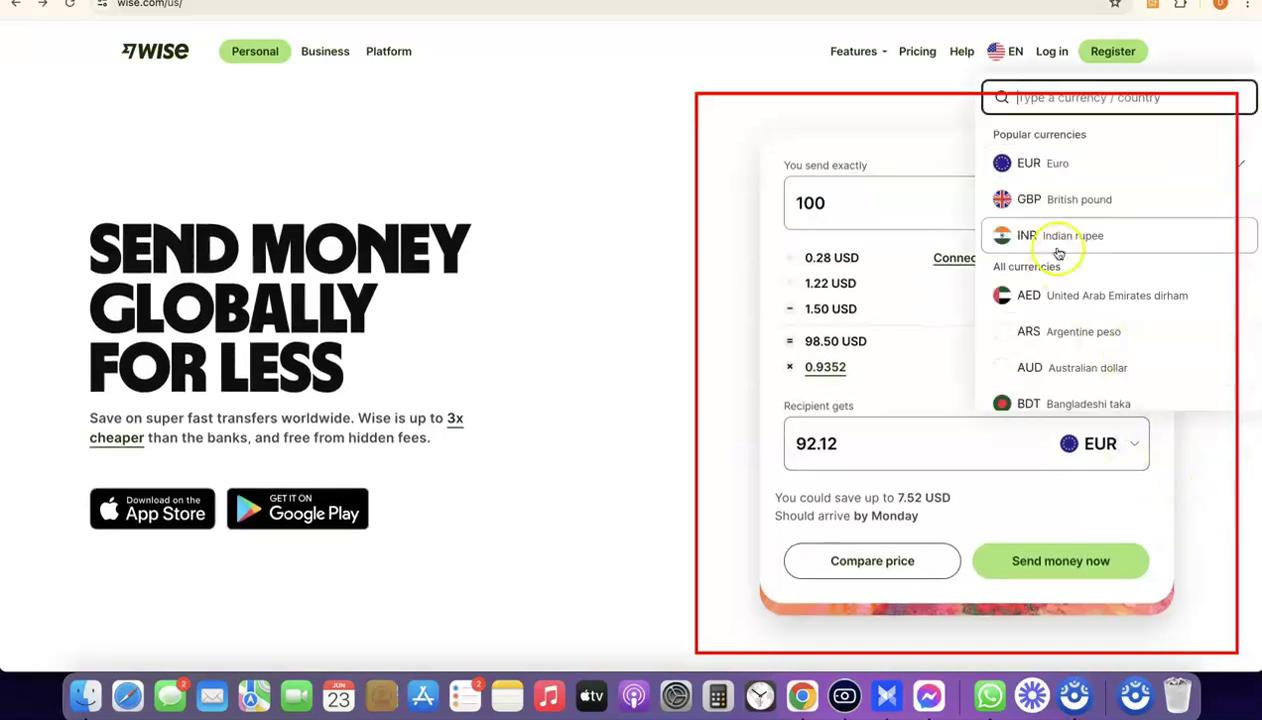
left_click(1022, 199)
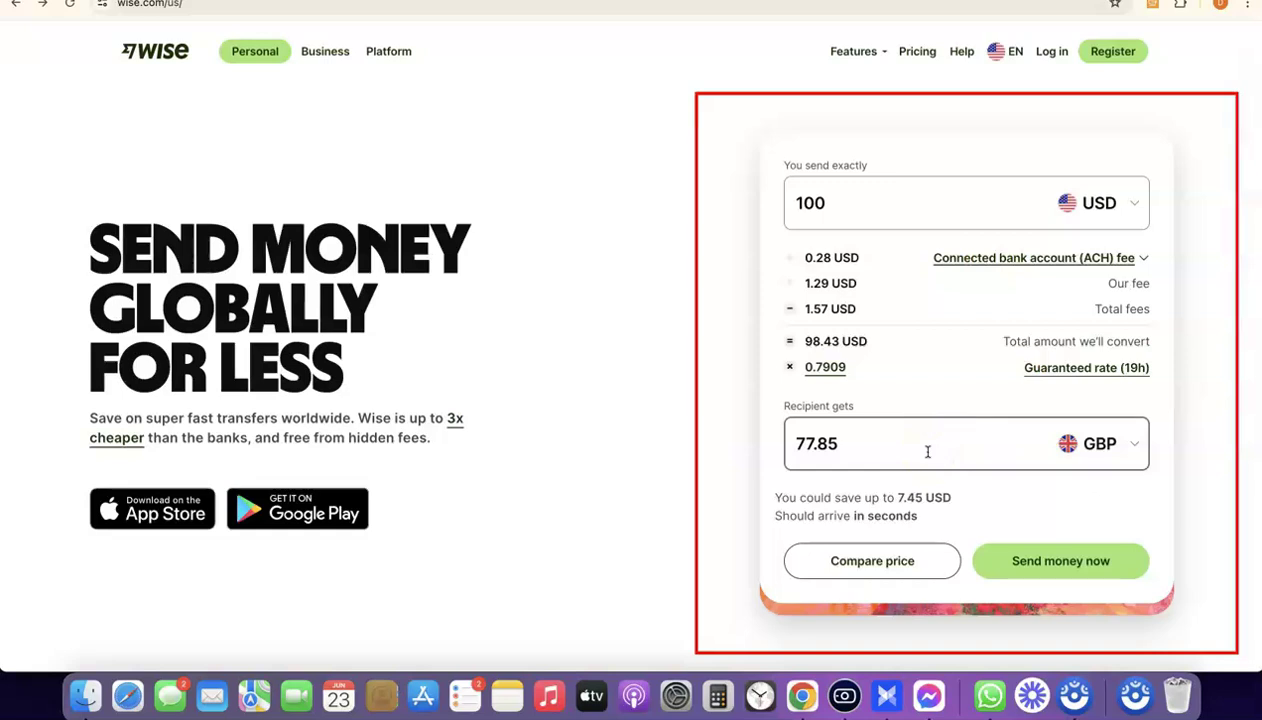
left_click(1003, 566)
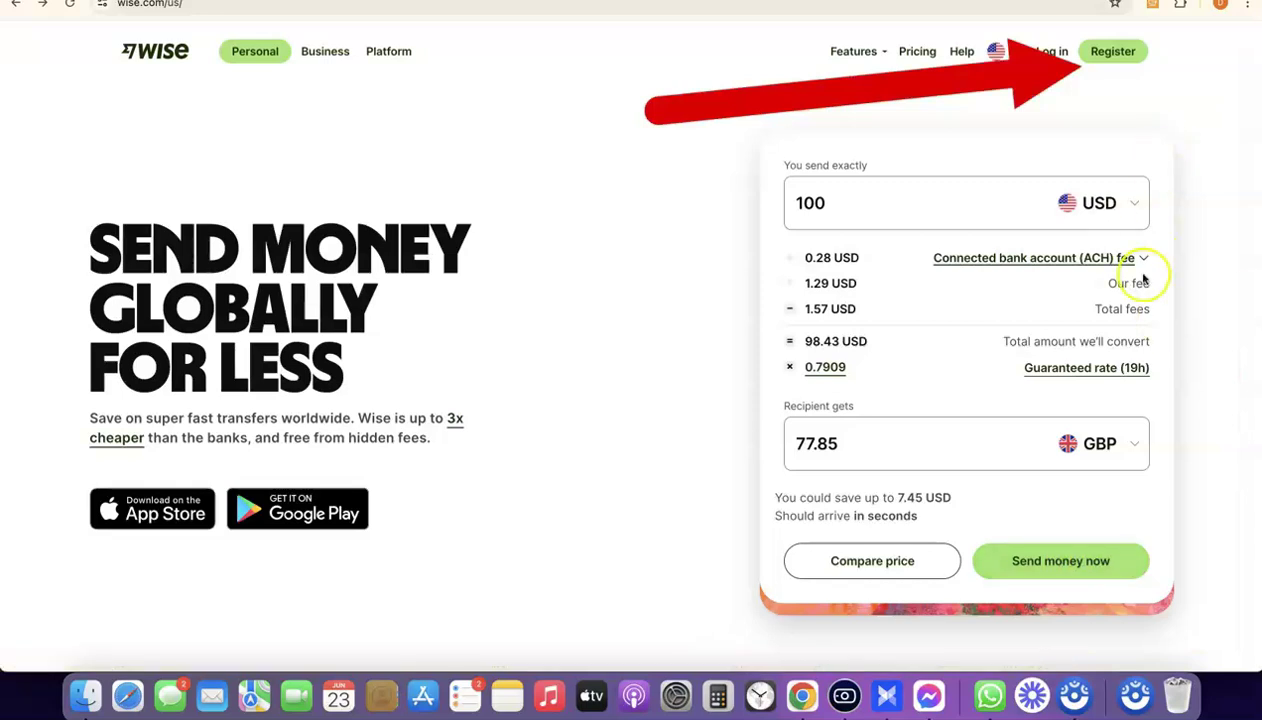
Open the registration form and submit the suggested Gmail address as the new account's e-mail
left_click(1109, 55)
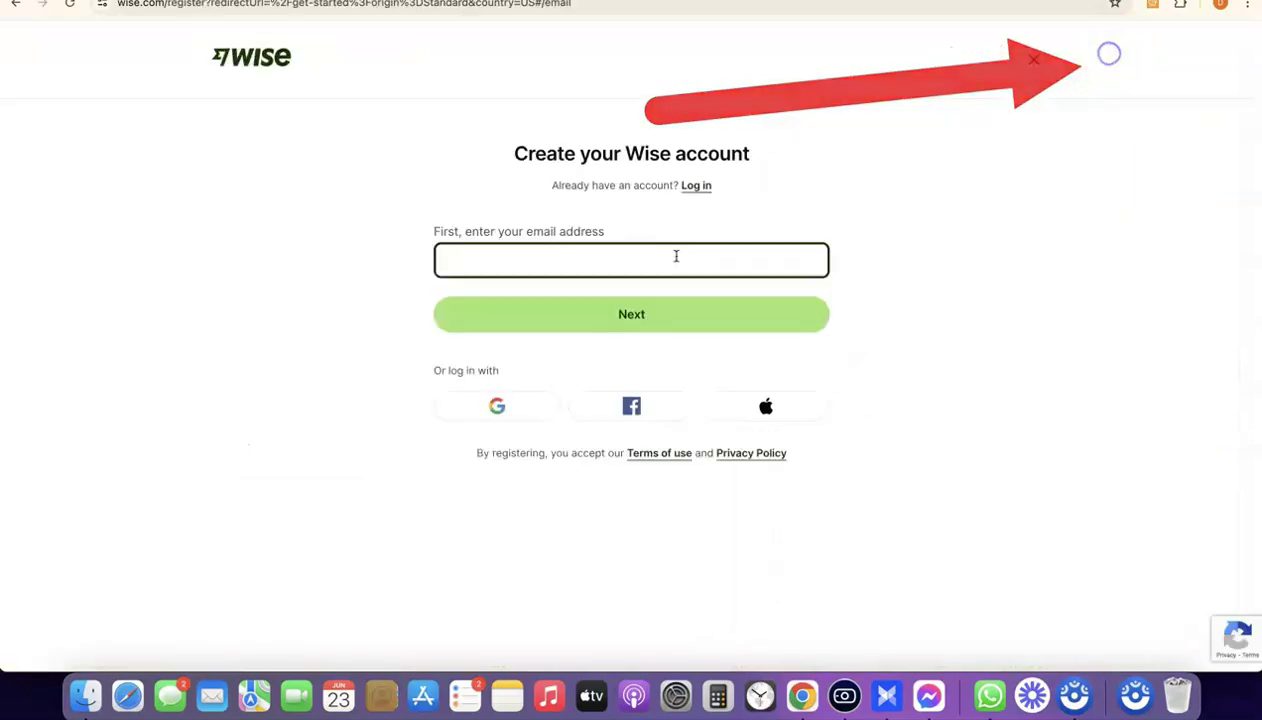
left_click(630, 260)
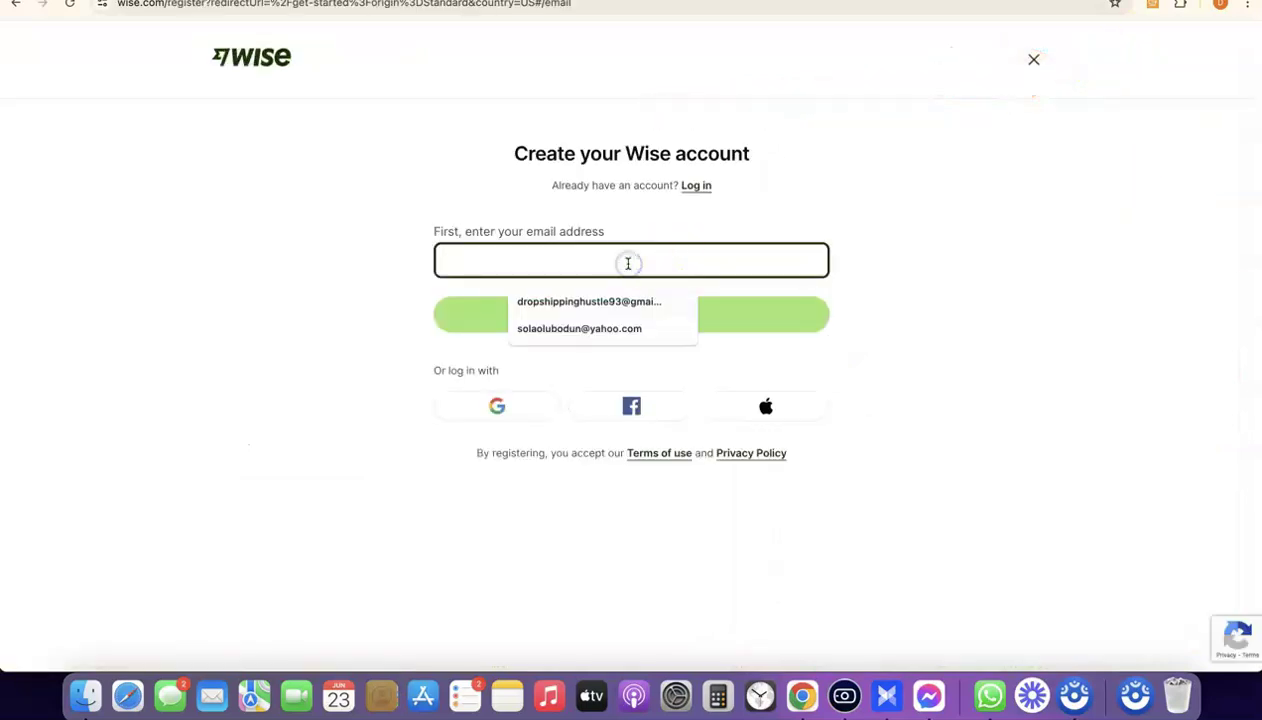
key("Down")
key("Return")
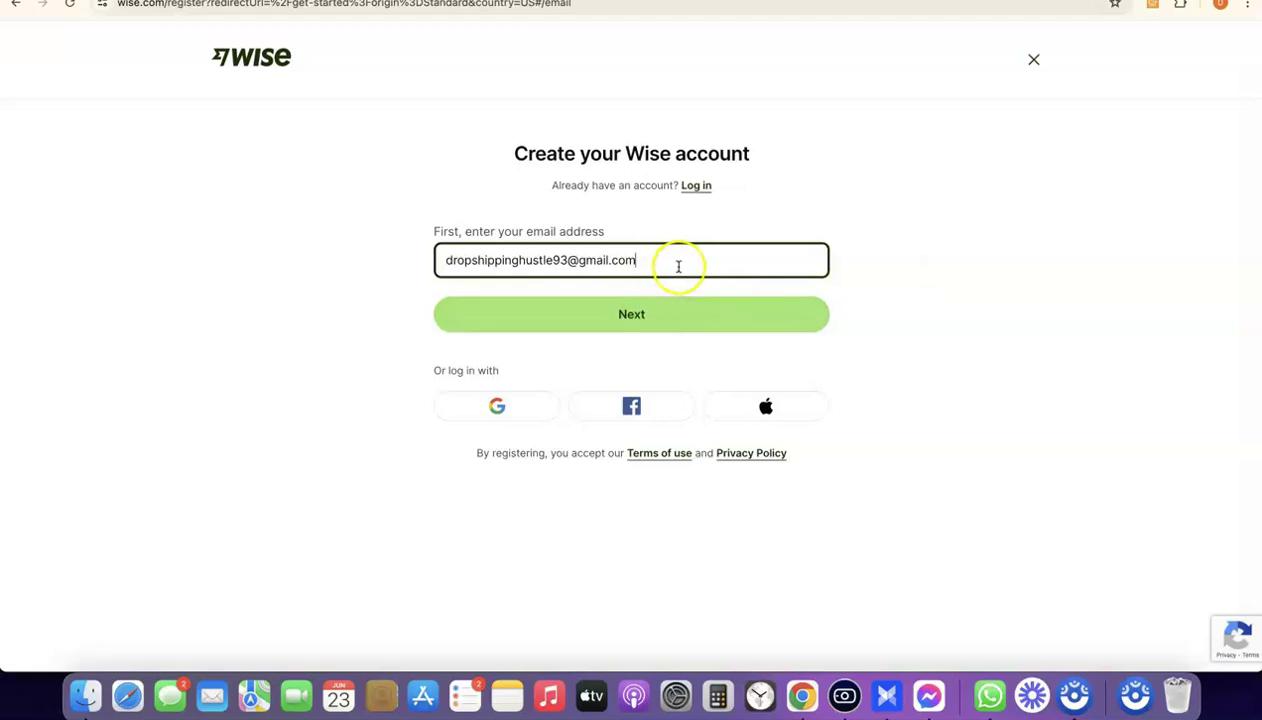
left_click(630, 318)
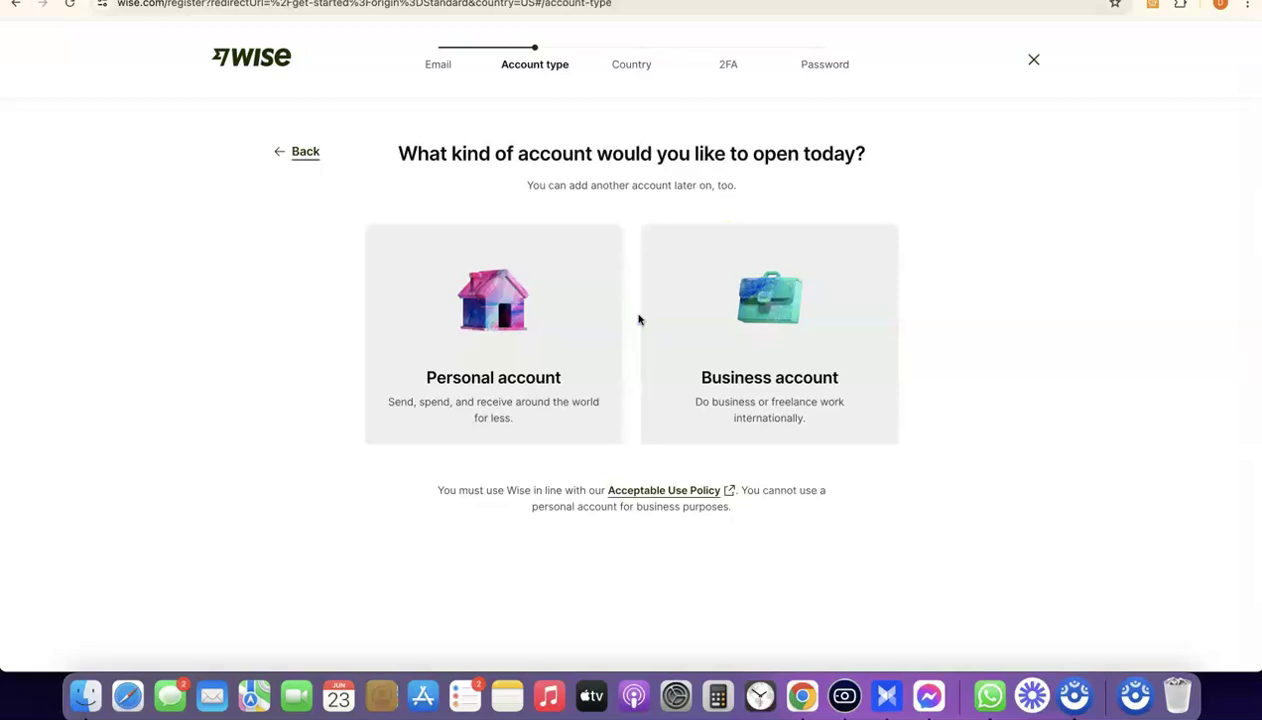
Choose a personal account and submit the United States with the home state as the place of residence
left_click(560, 312)
left_click(493, 336)
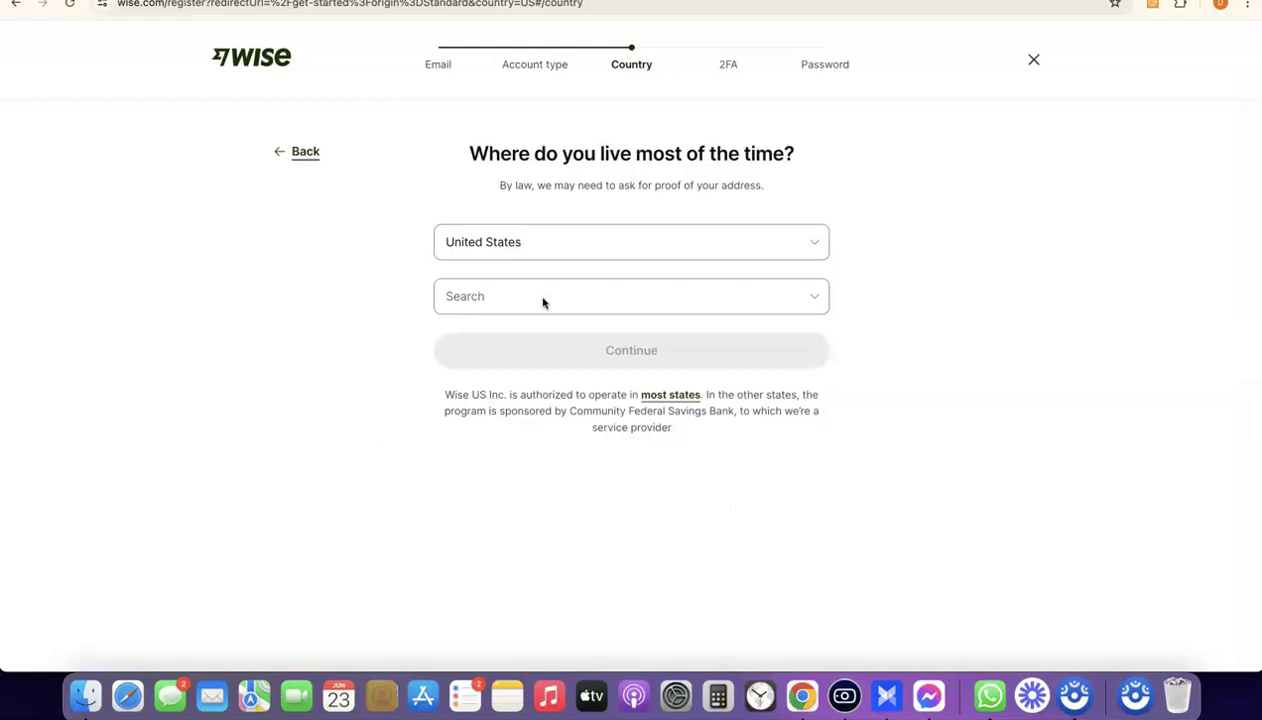
left_click(817, 247)
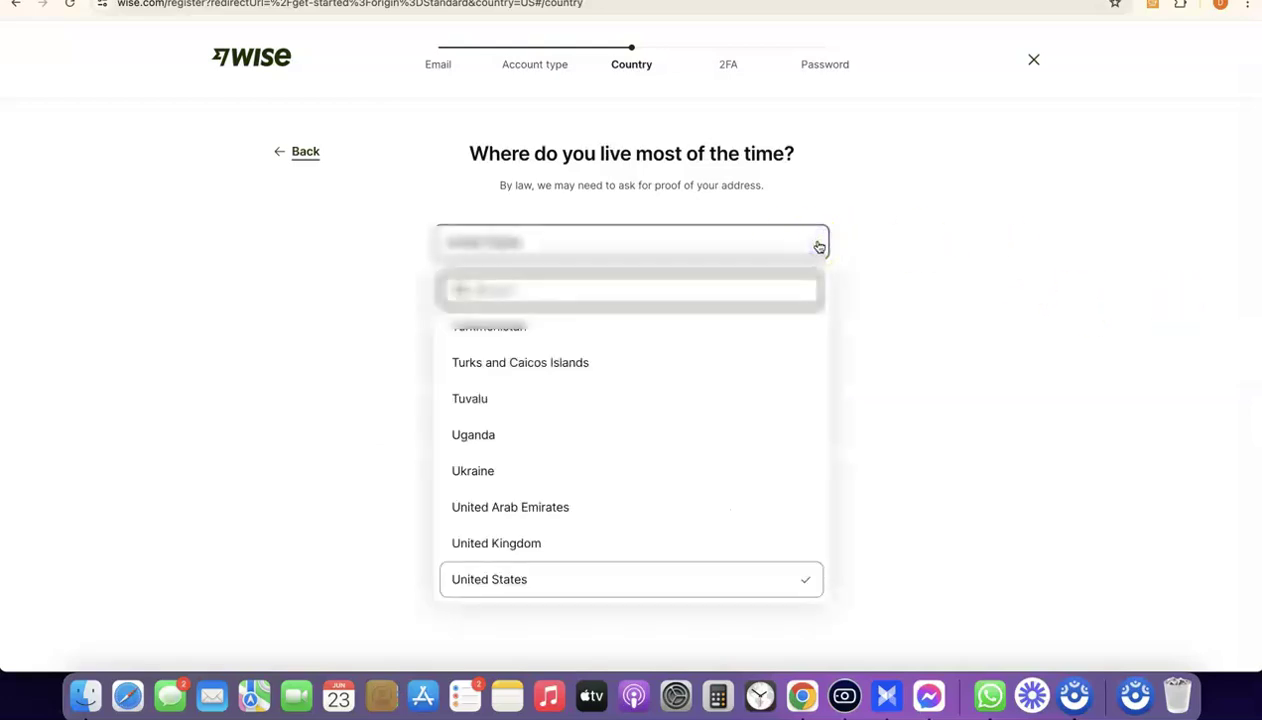
left_click(819, 247)
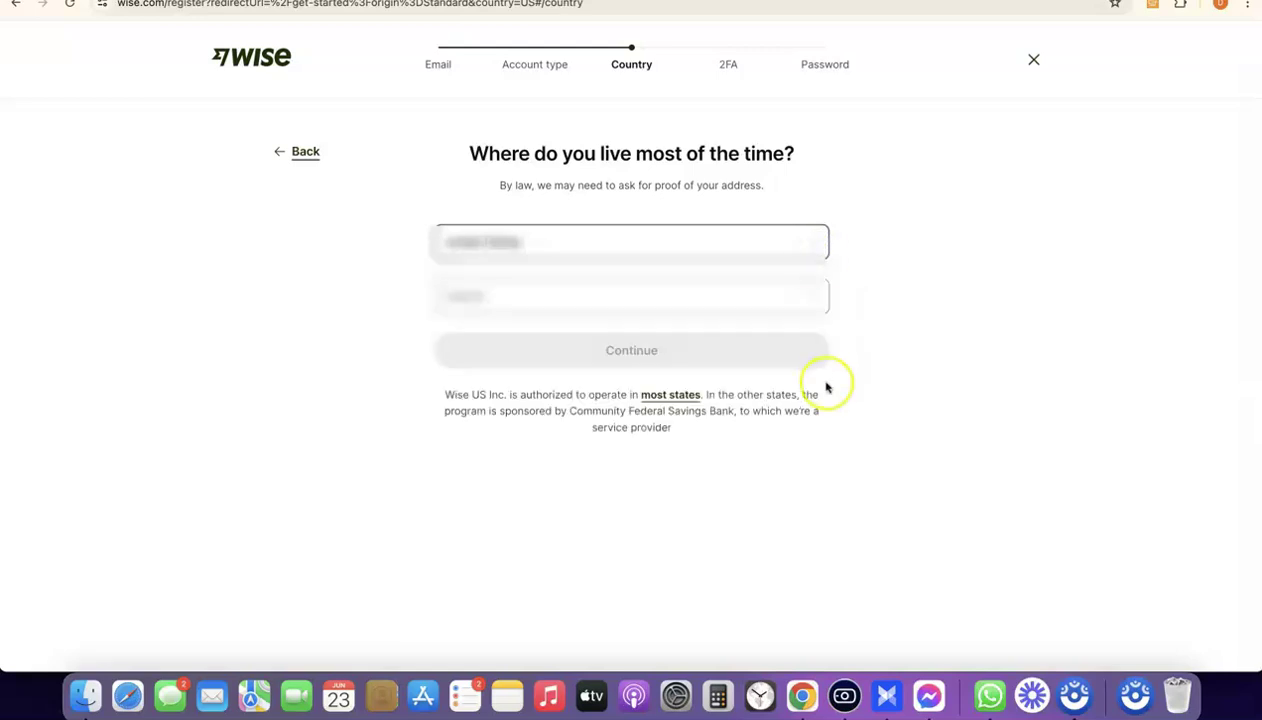
left_click(812, 300)
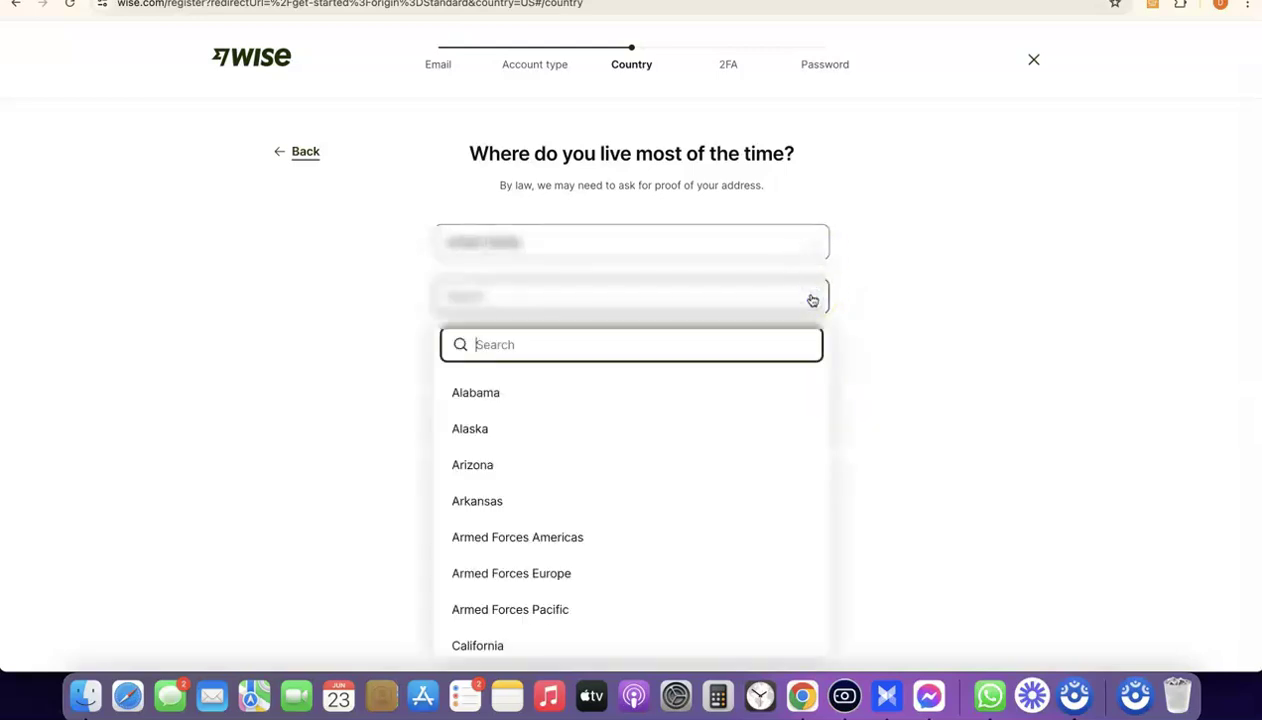
scroll(650, 420, "down", 1)
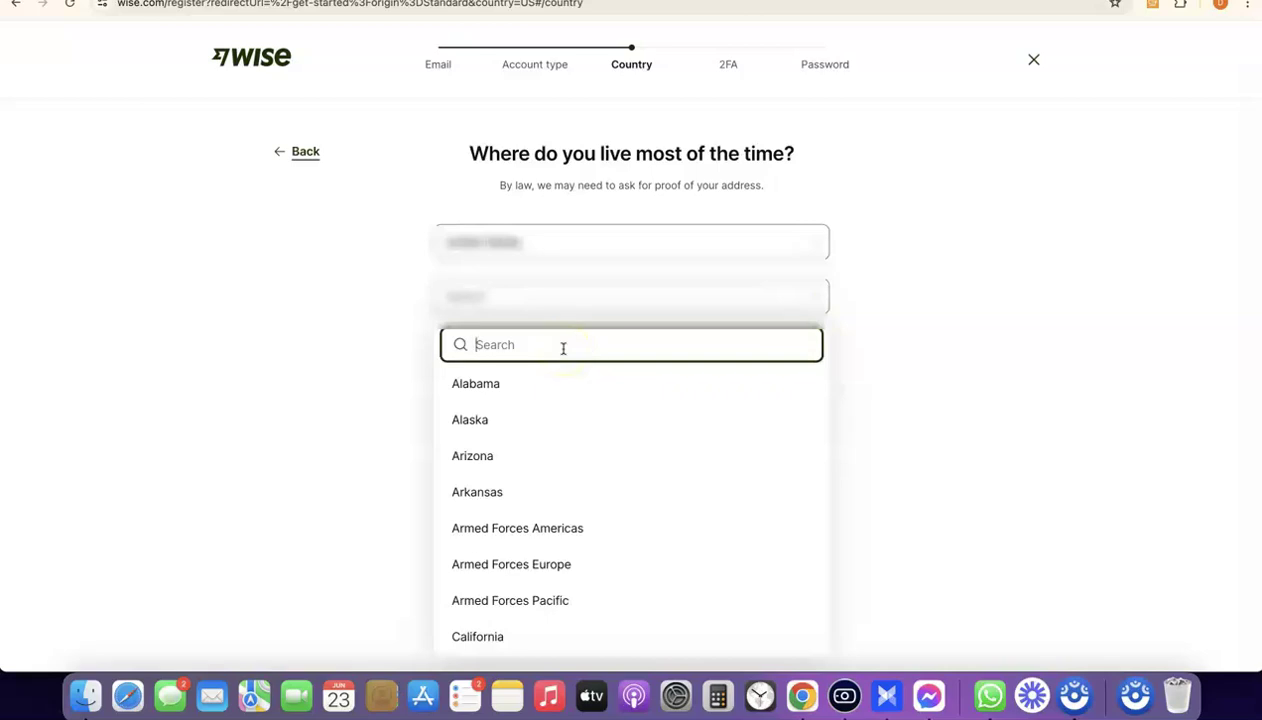
left_click(583, 301)
left_click(636, 364)
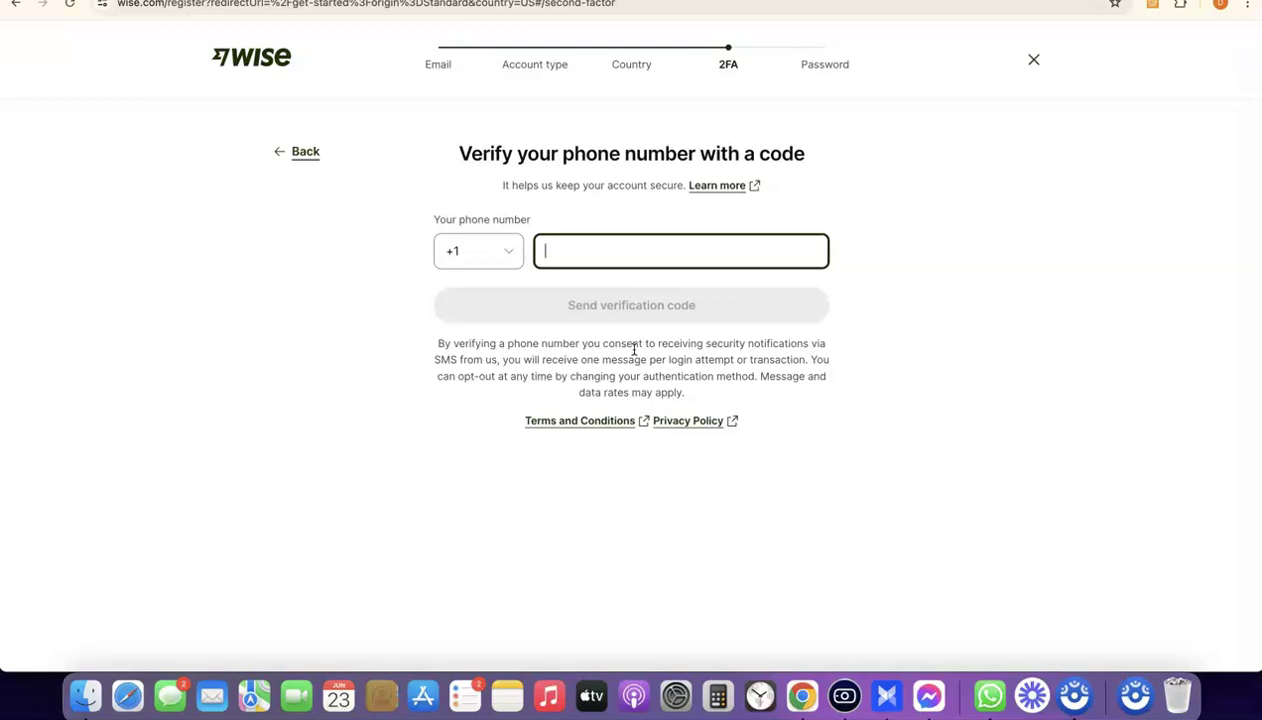
Enter the phone number for two-factor authentication and request a verification code
left_click(566, 251)
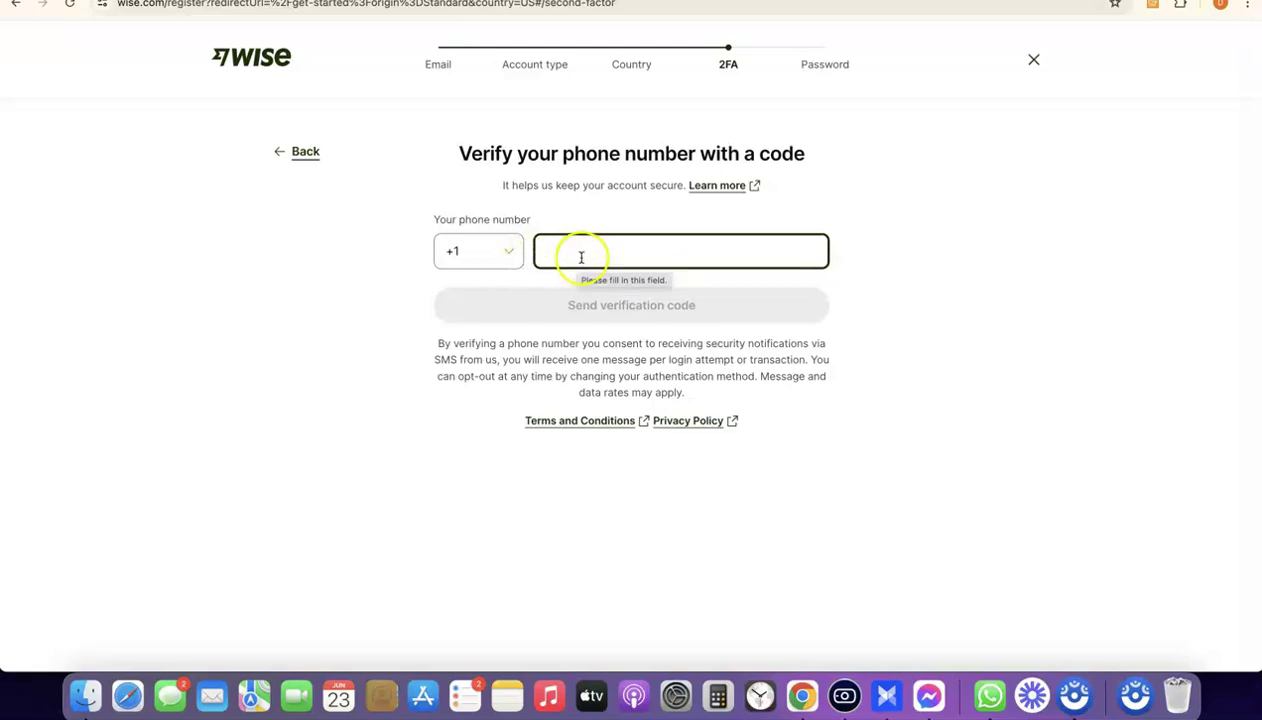
key("super+v")
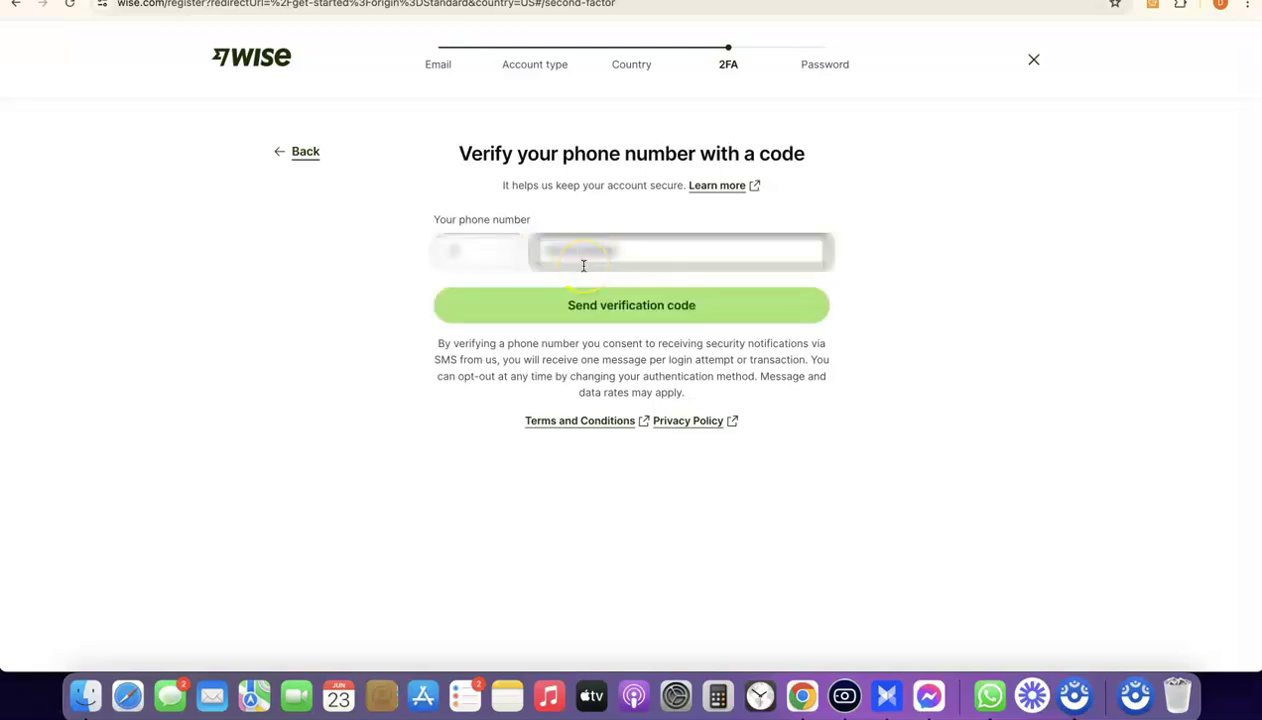
left_click(586, 340)
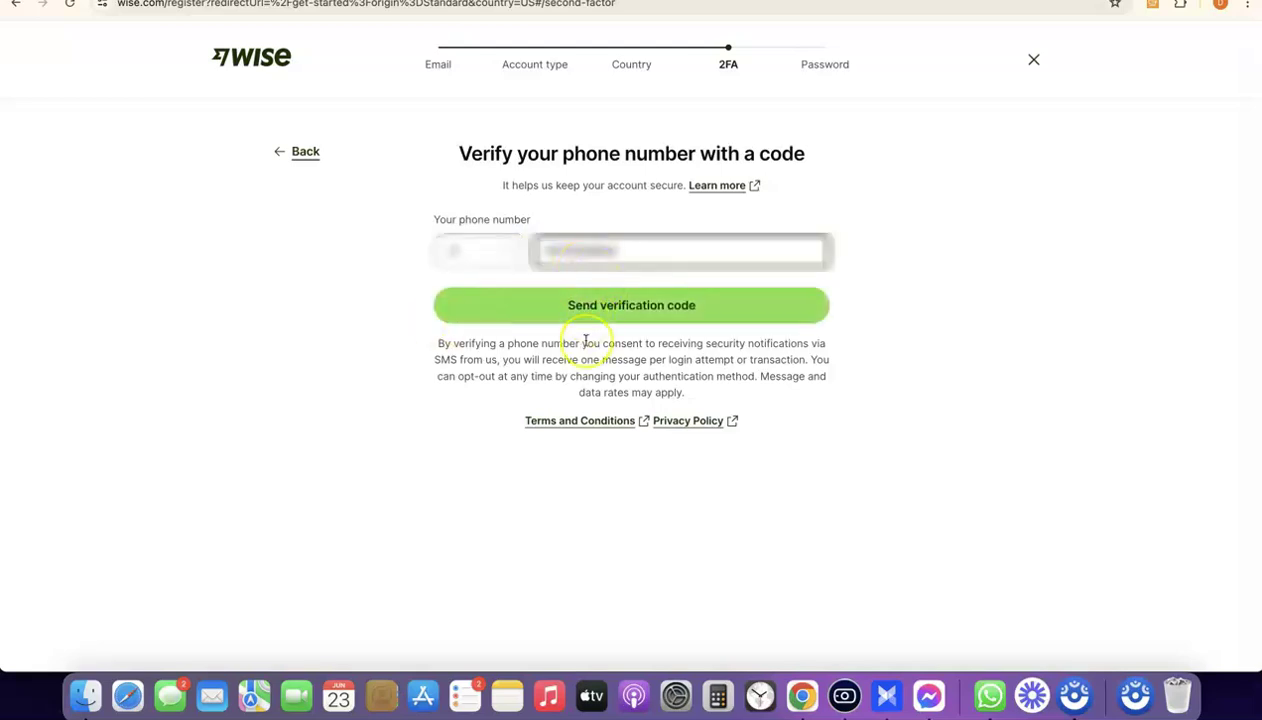
left_click(614, 318)
left_click(593, 303)
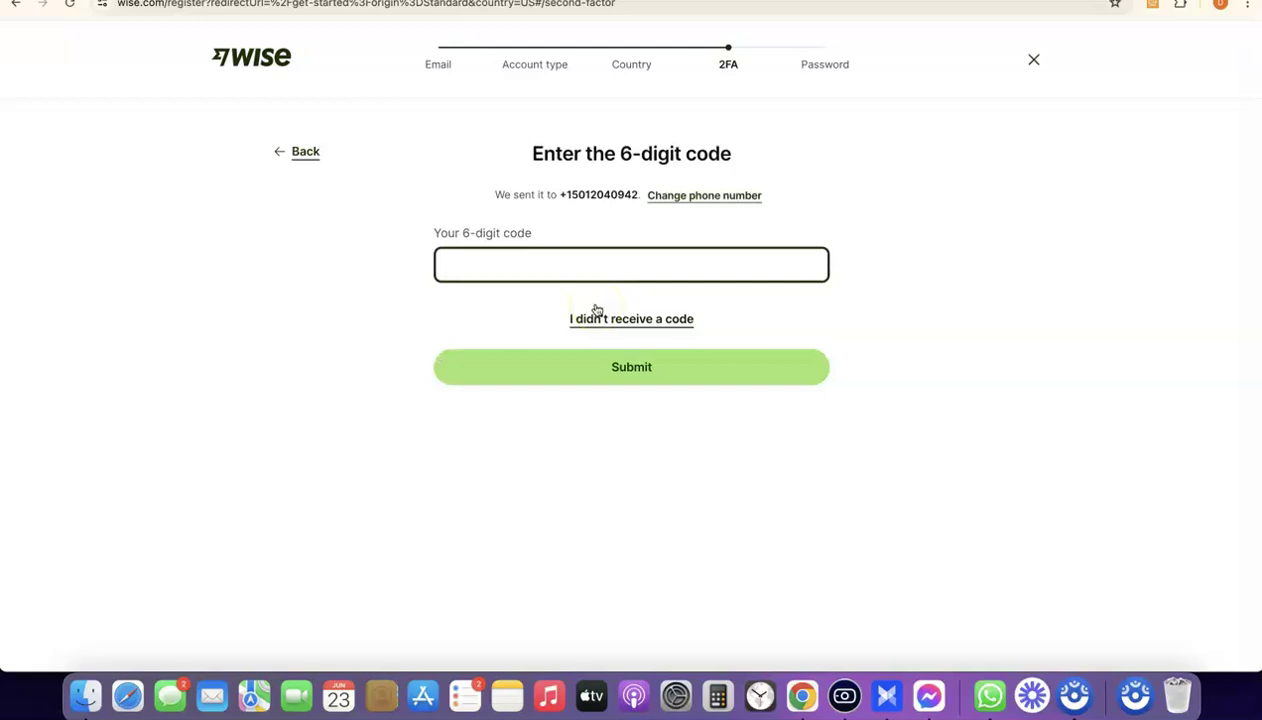
Enter the 6-digit verification code and submit it
left_click(570, 270)
left_click(564, 280)
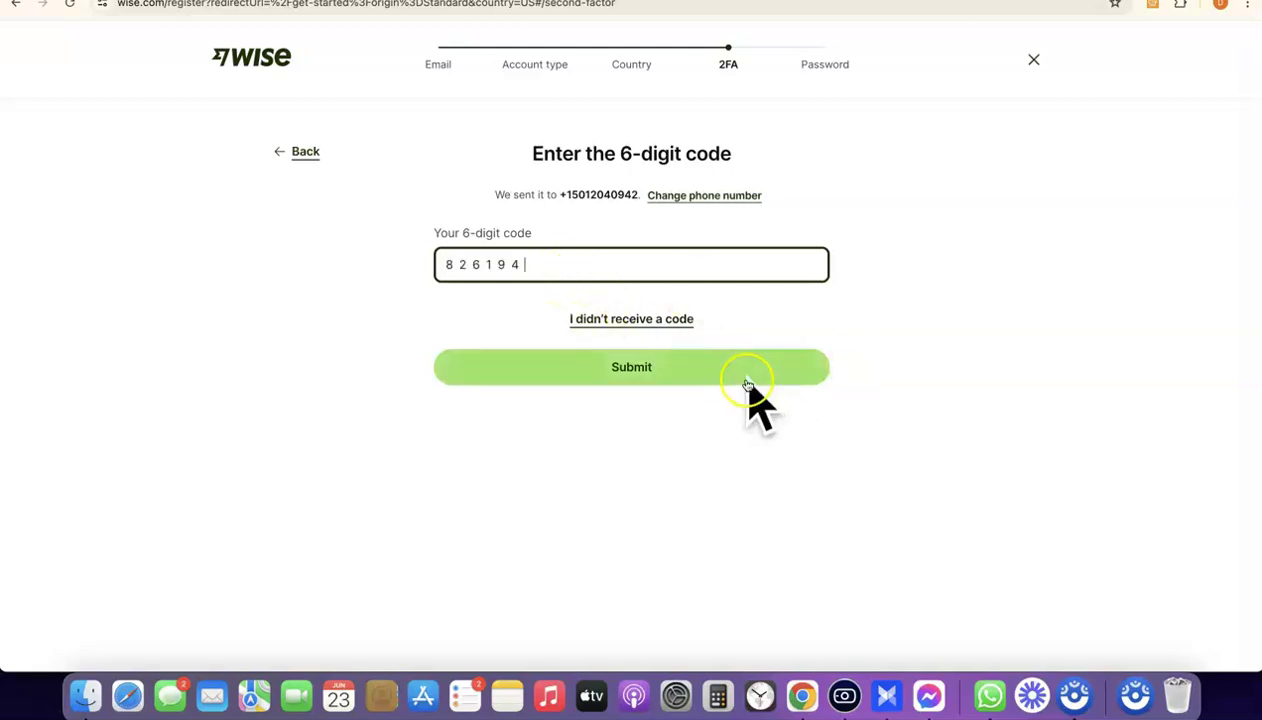
left_click(625, 366)
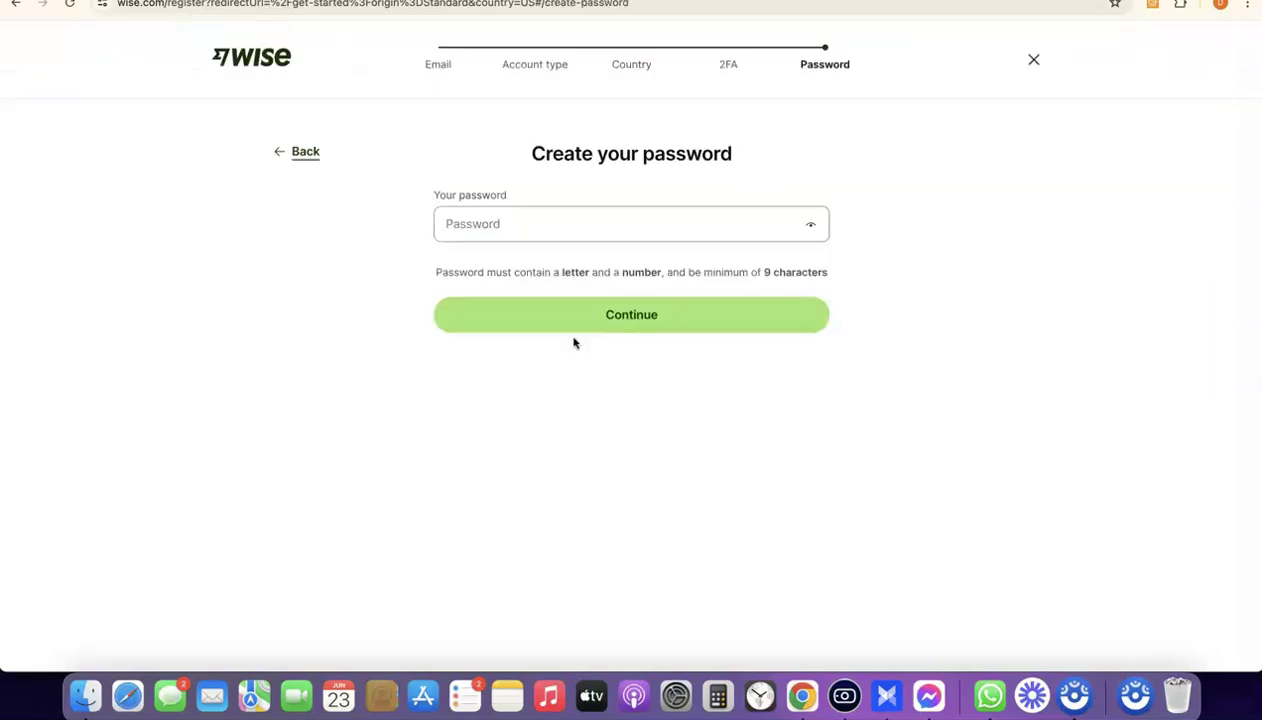
Fill the password field with the suggested strong password and continue
left_click(555, 222)
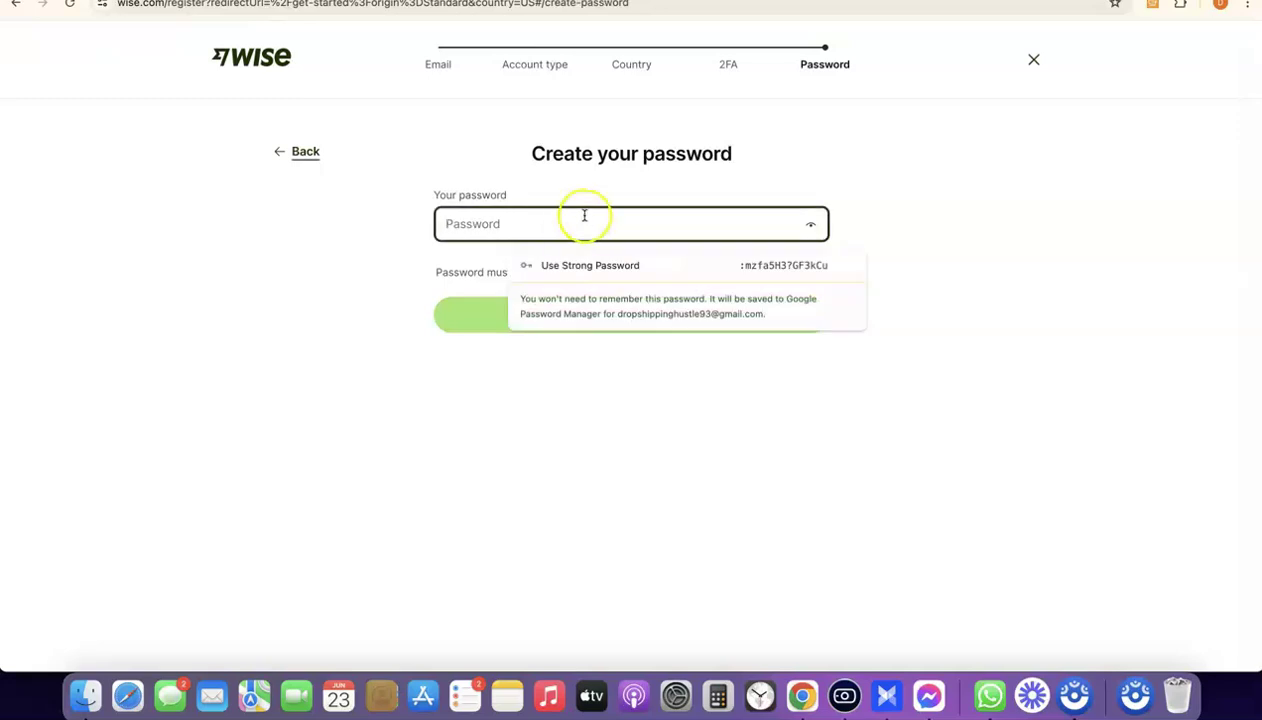
left_click(590, 265)
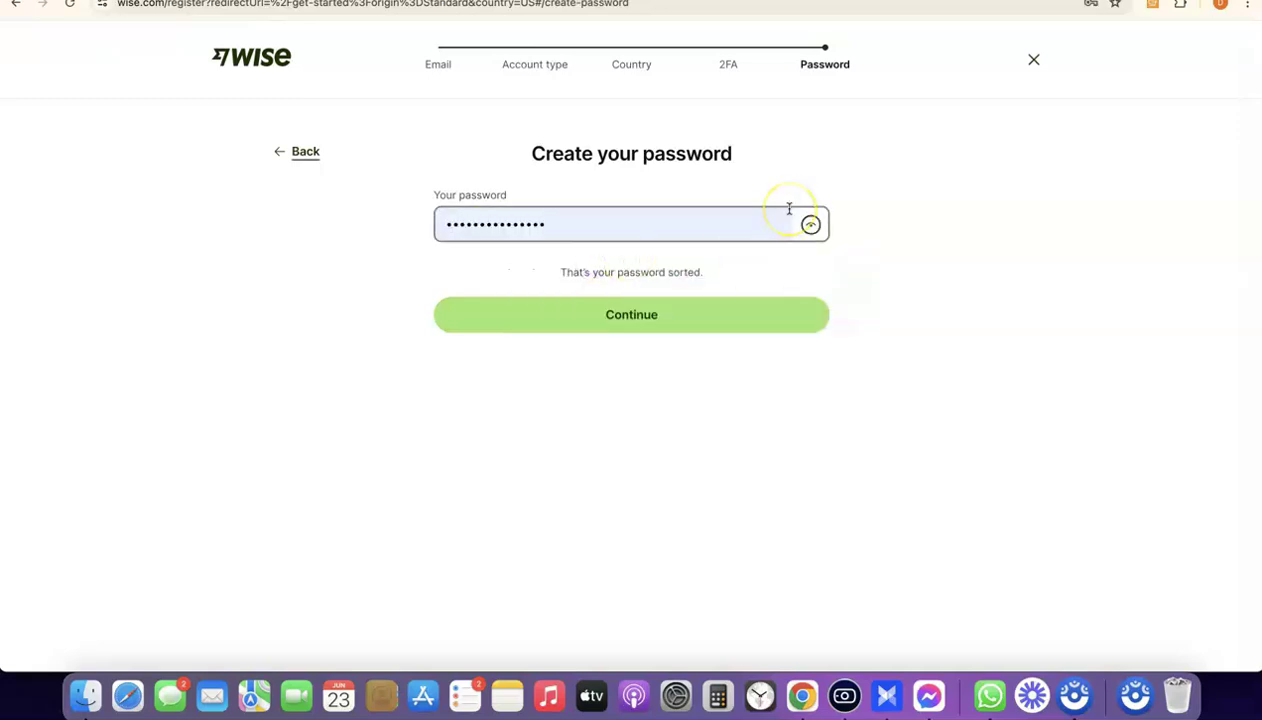
left_click(641, 314)
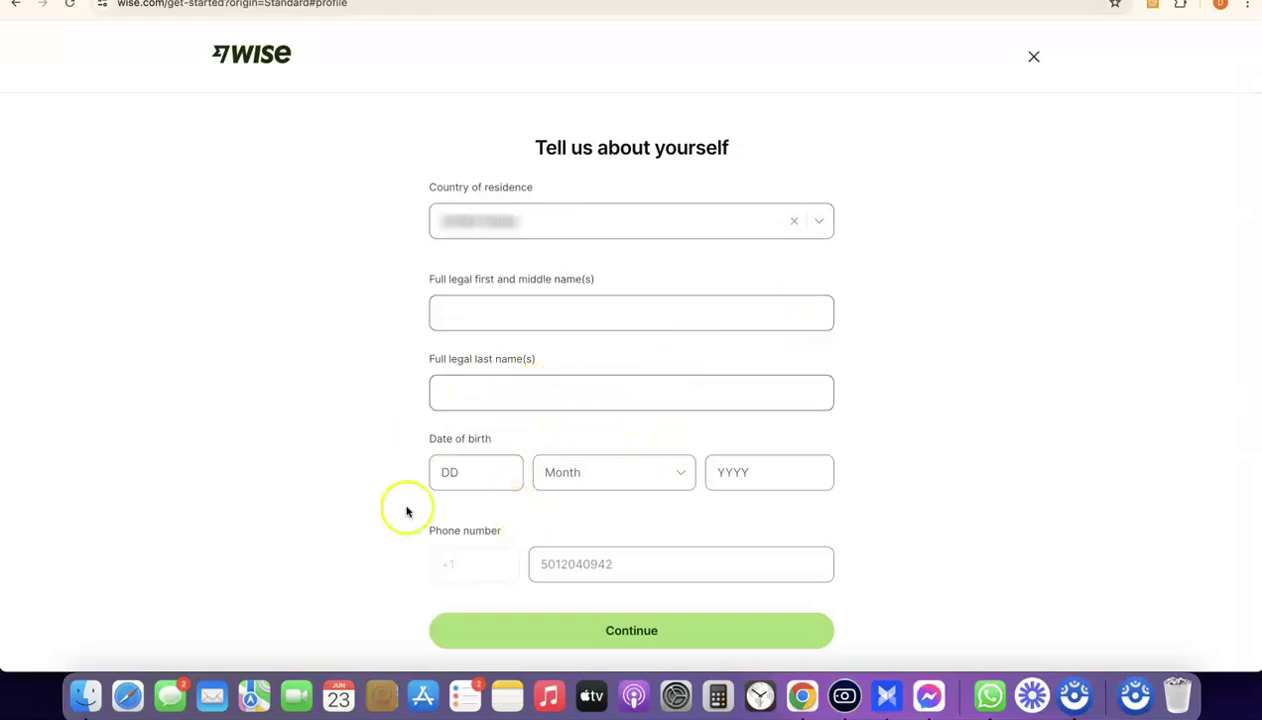
Examine the date of birth and phone number fields of the personal details form
left_click(460, 468)
left_click(760, 470)
left_click(560, 564)
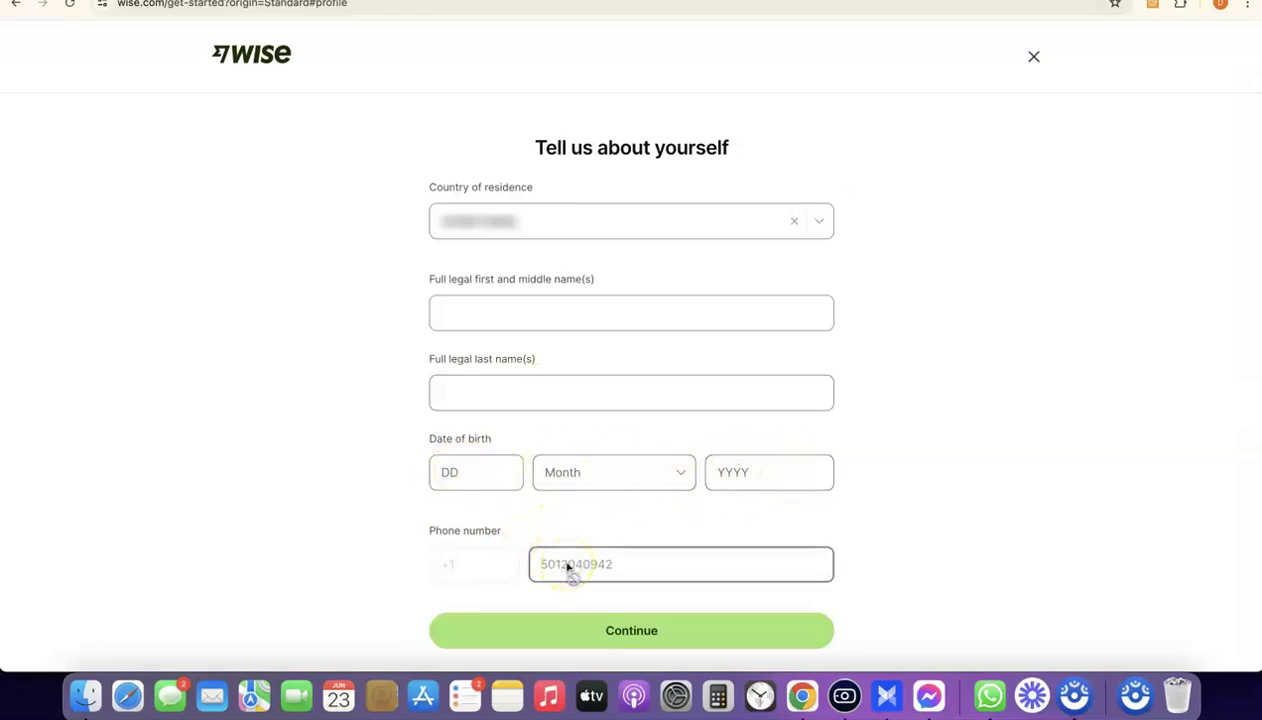
left_click(411, 530)
left_click(659, 574)
left_click(861, 508)
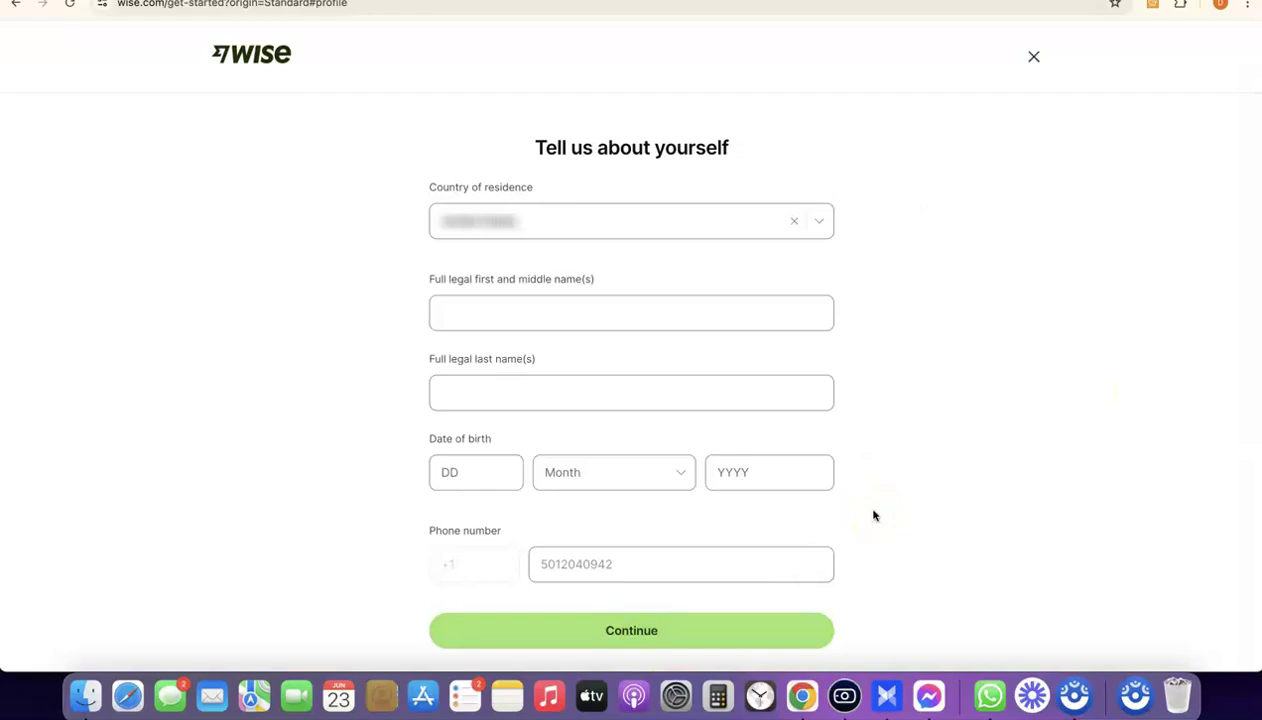
left_click(897, 239)
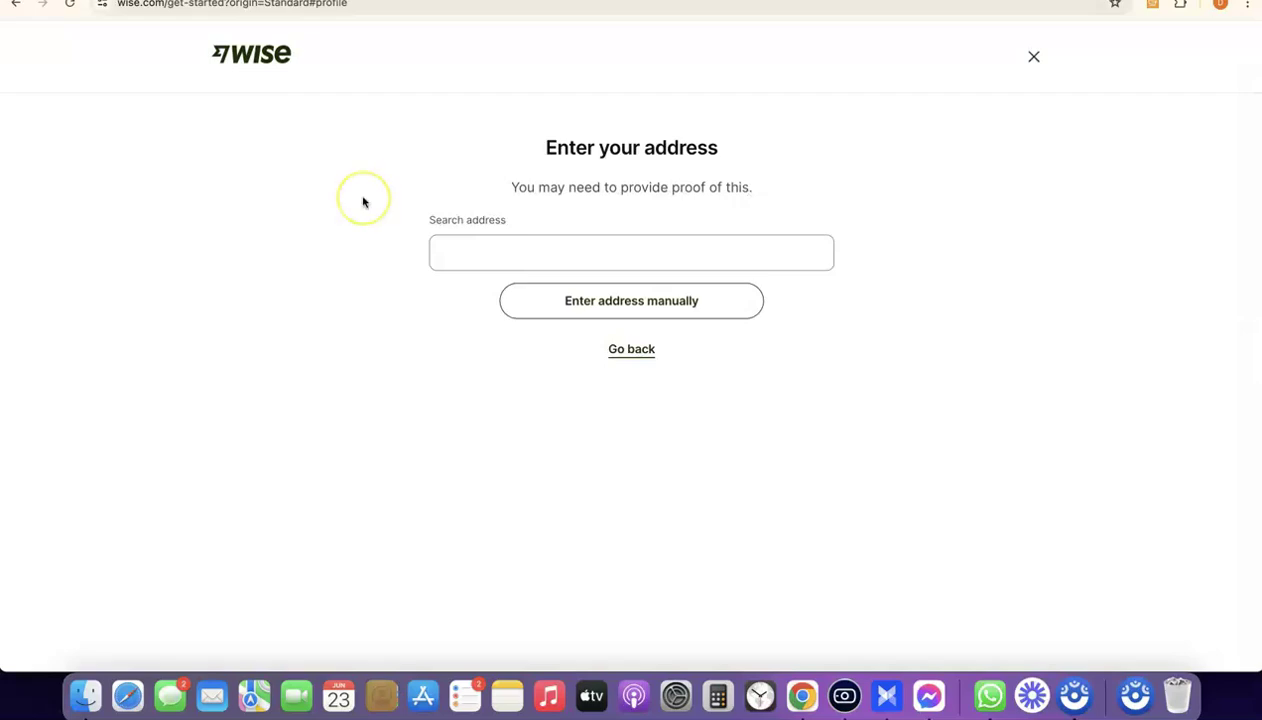
Look up the home address in the address search and confirm the filled-in address details
left_click(610, 251)
key("super+v")
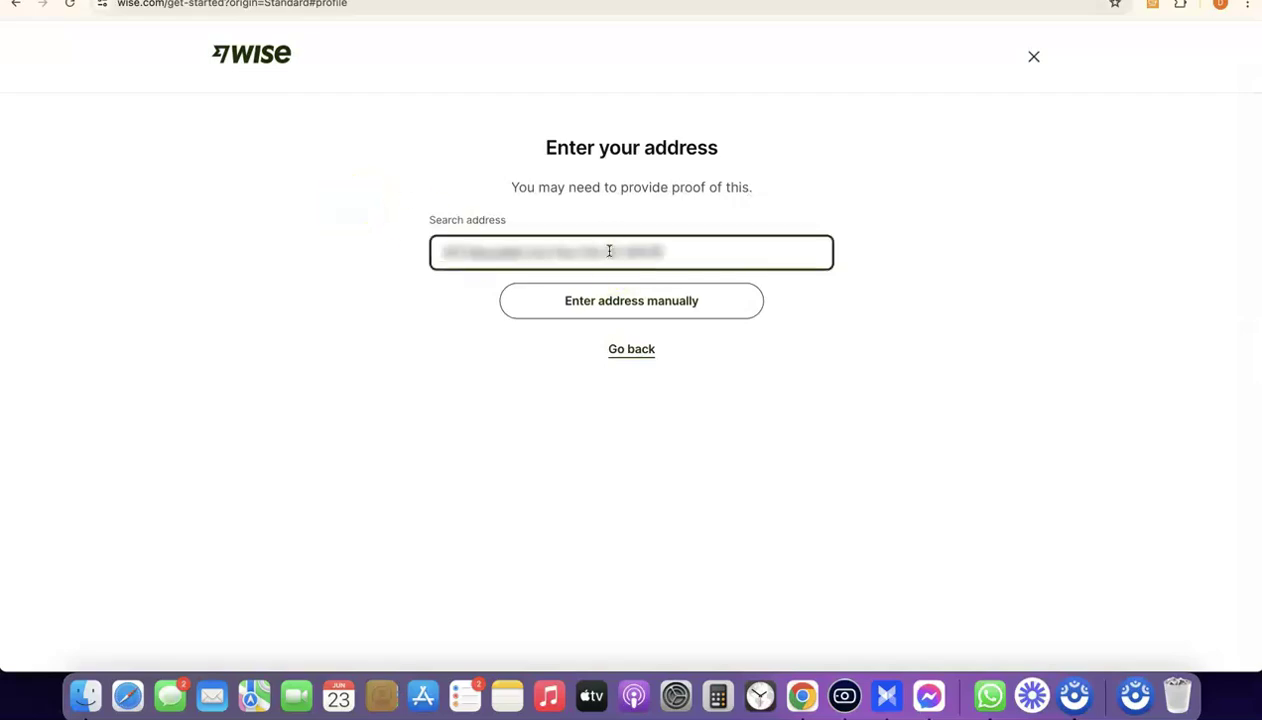
left_click(878, 312)
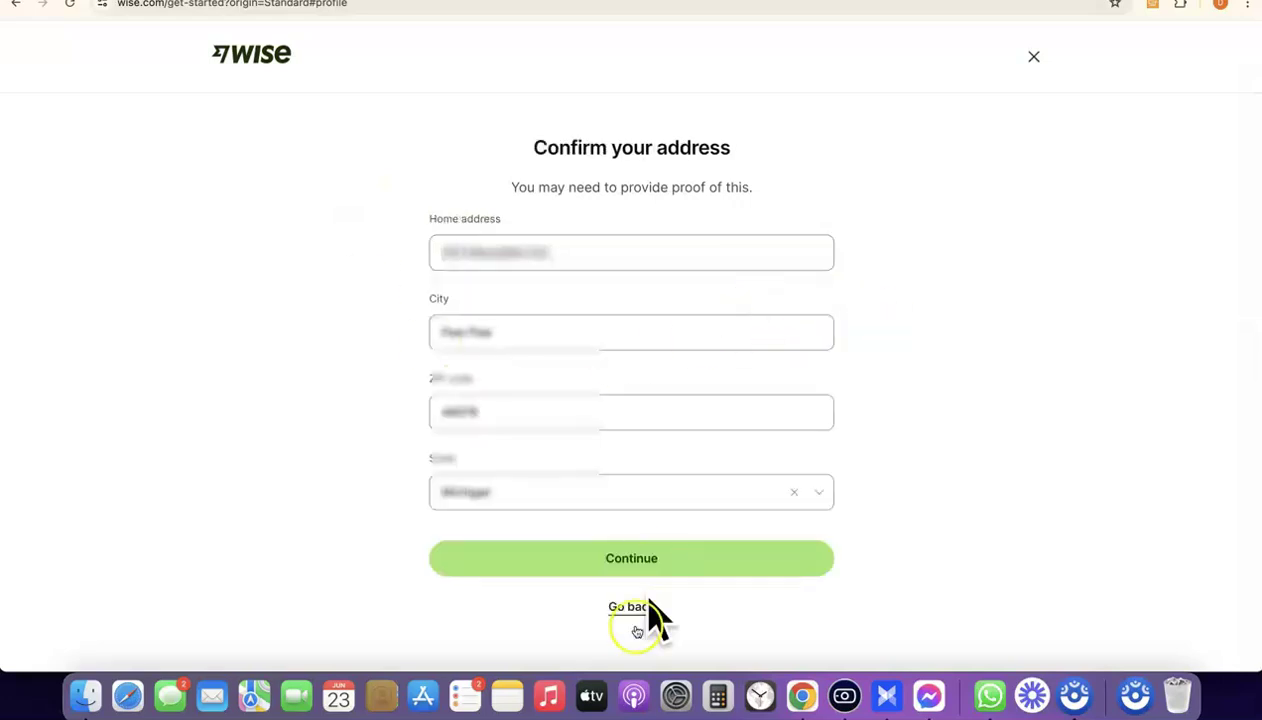
left_click(630, 560)
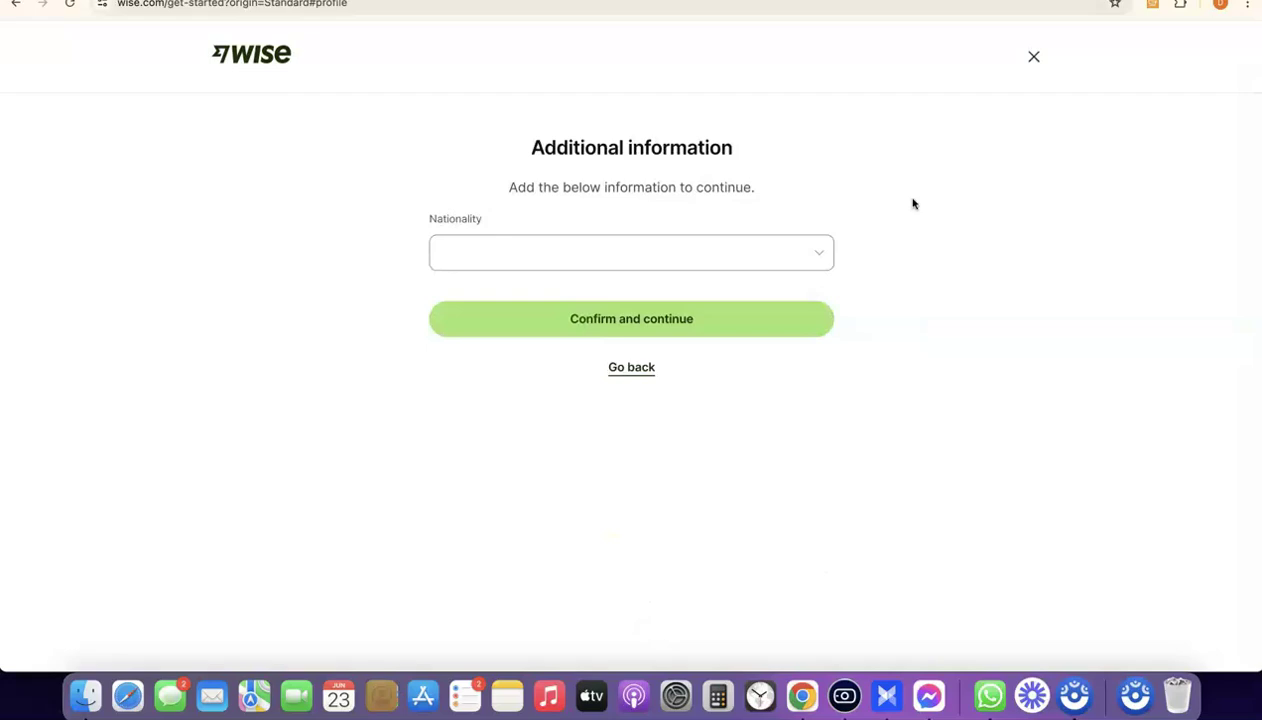
Submit the nationality details and choose to spend or receive money as the first thing to do
left_click(800, 251)
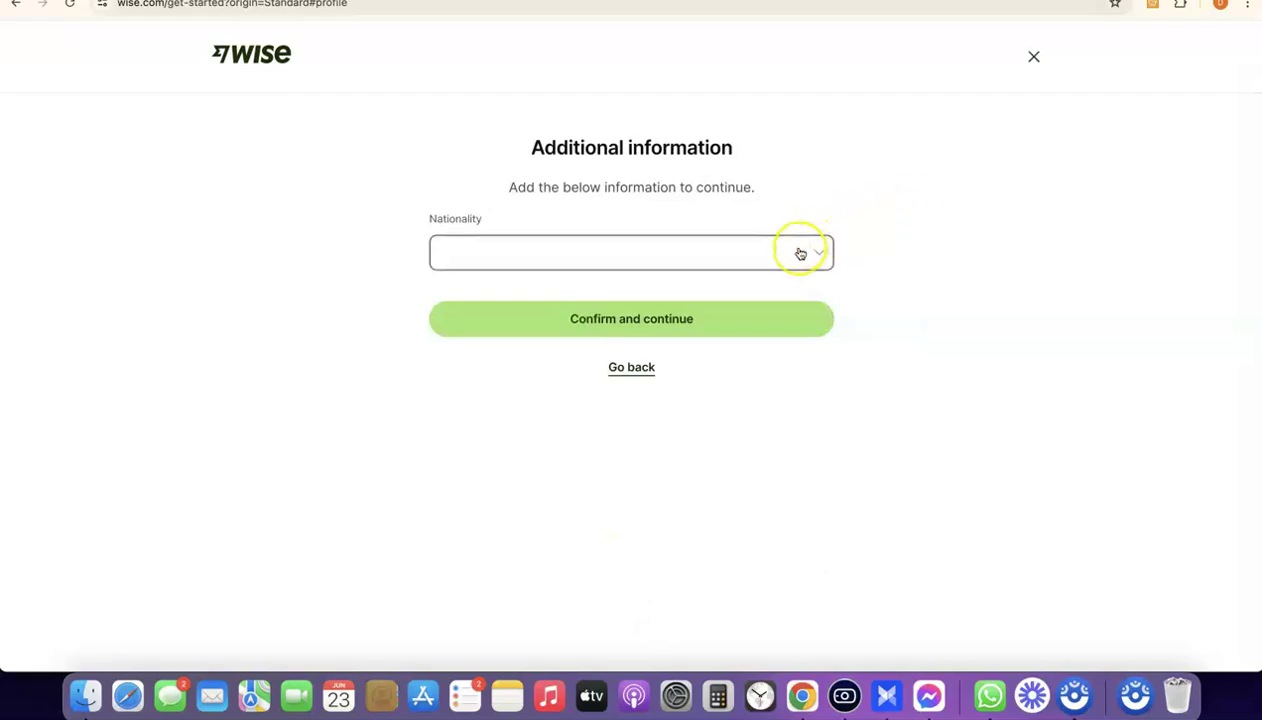
scroll(532, 360, "down", 10)
scroll(610, 340, "down", 8)
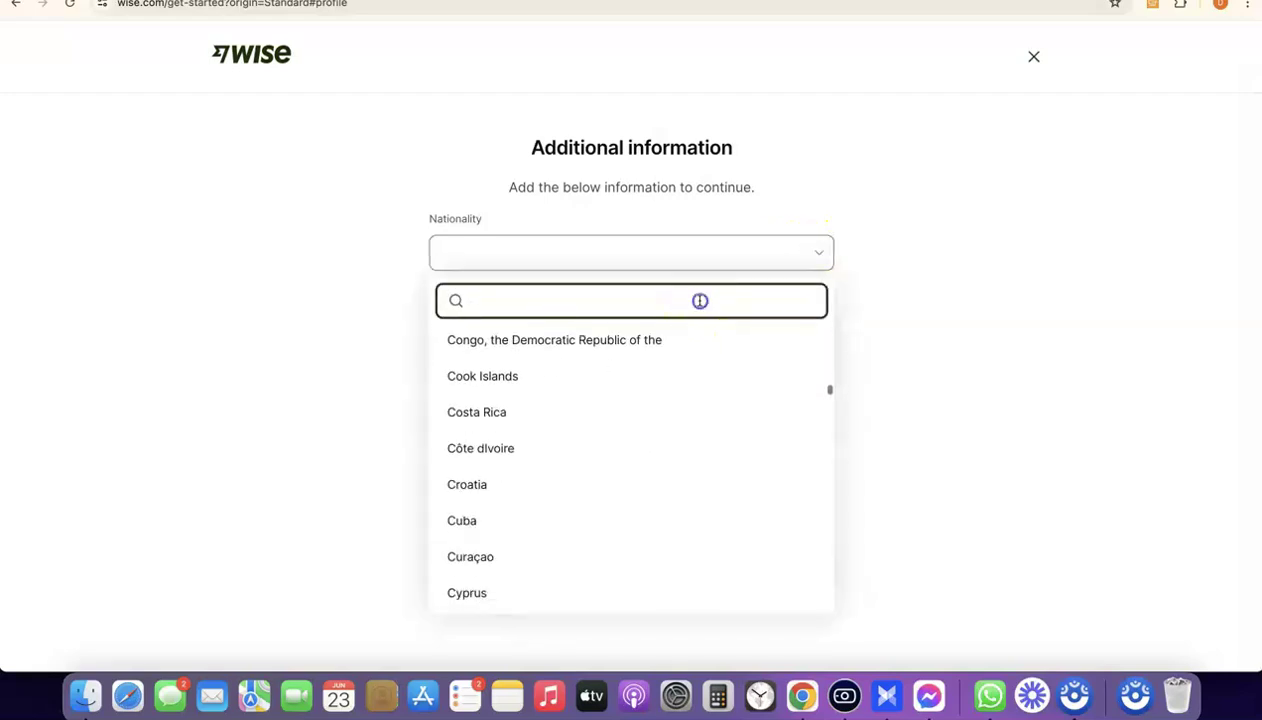
left_click(854, 264)
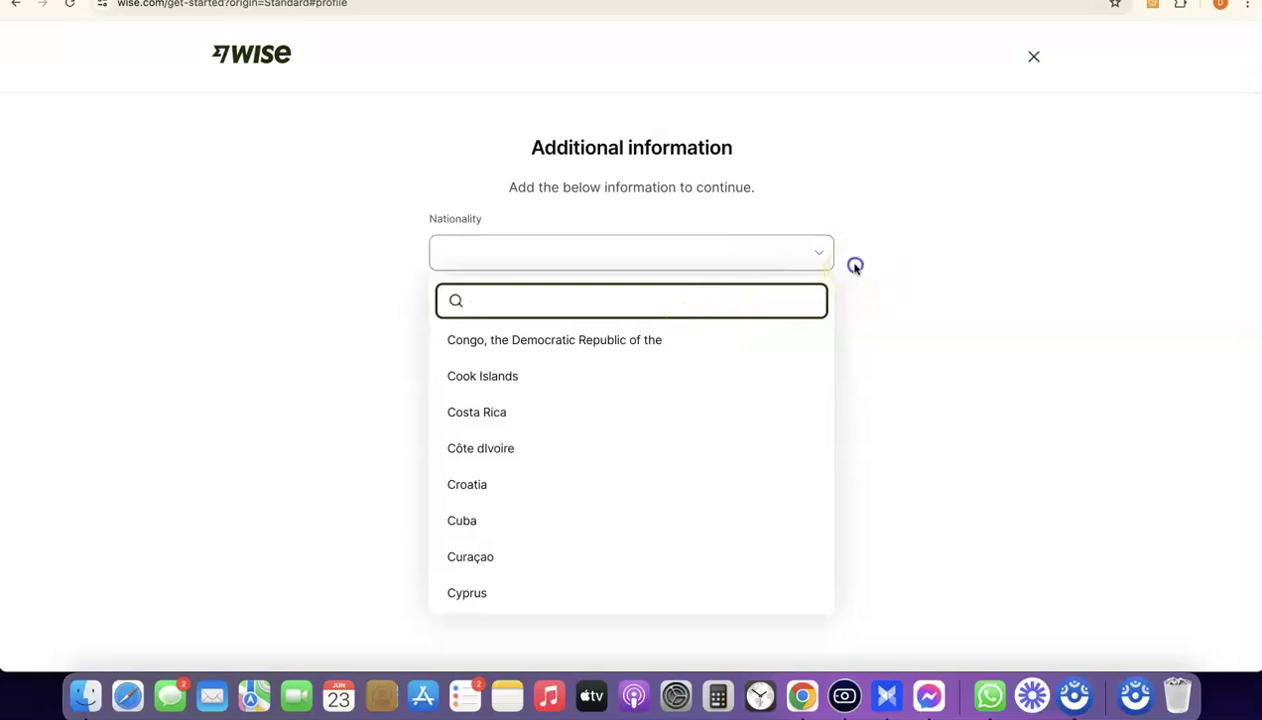
left_click(758, 318)
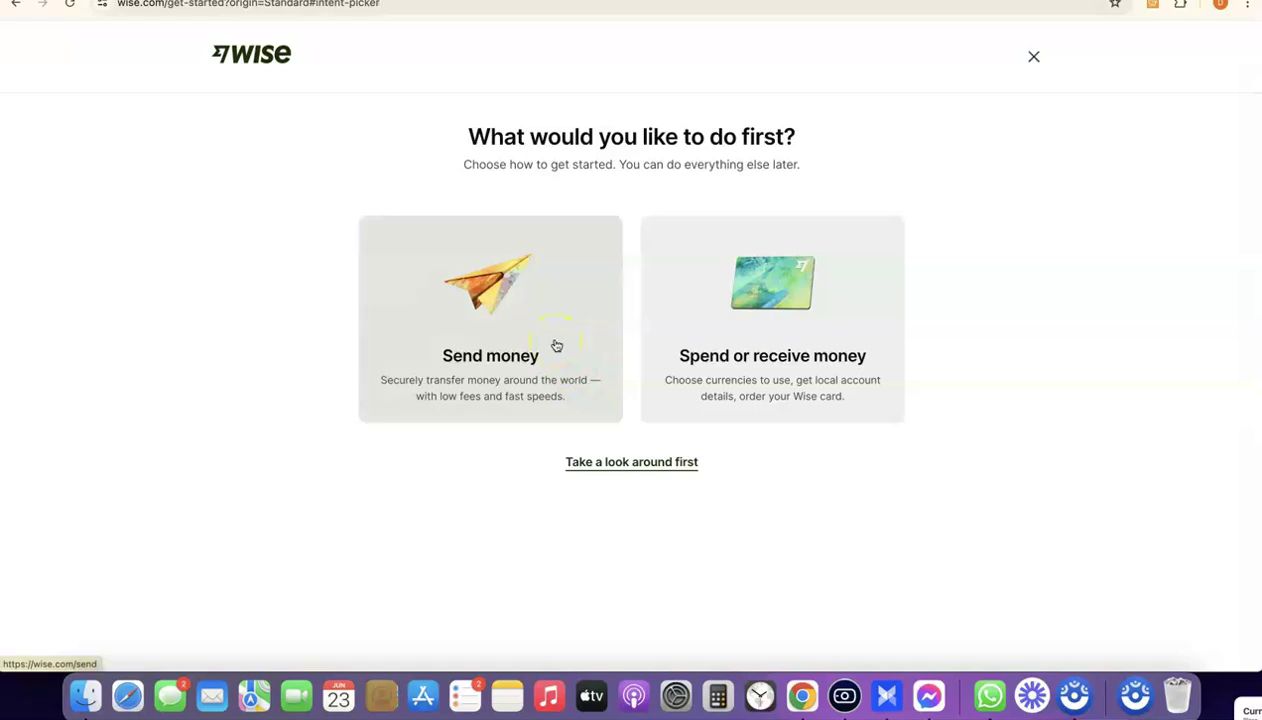
left_click(740, 355)
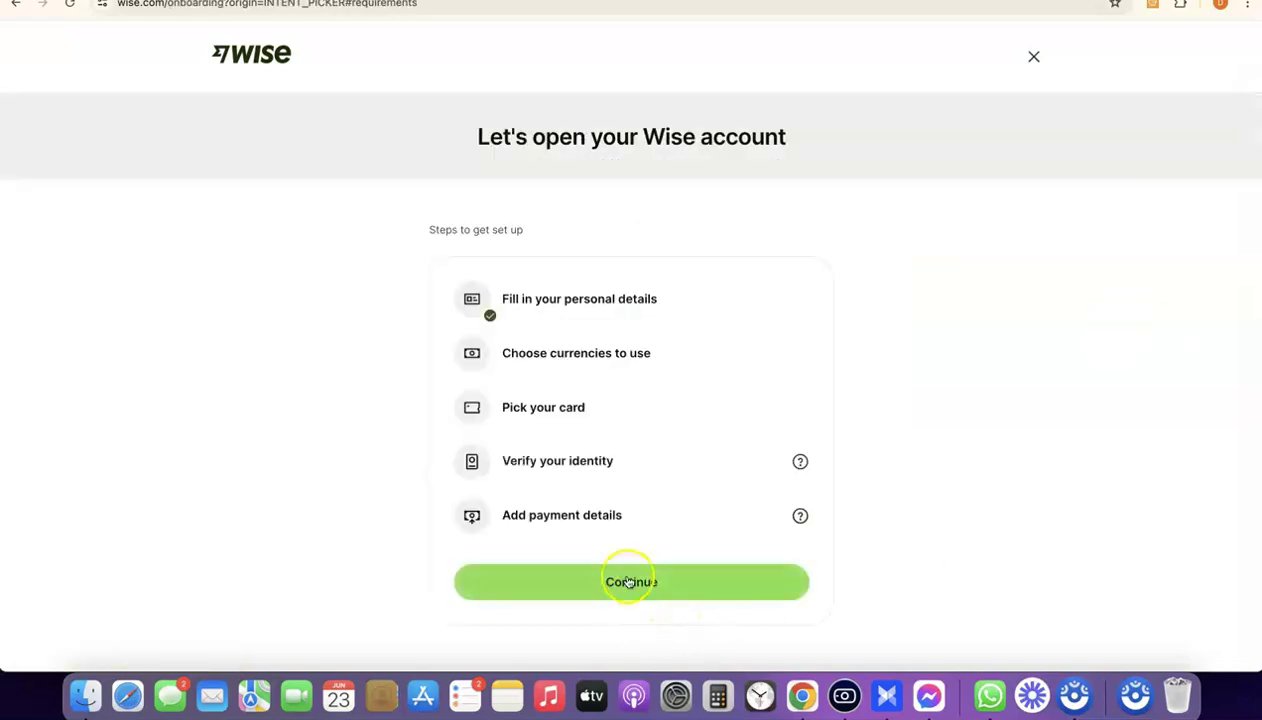
Keep United States dollar as the selected account currency and postpone getting a Wise card
left_click(626, 581)
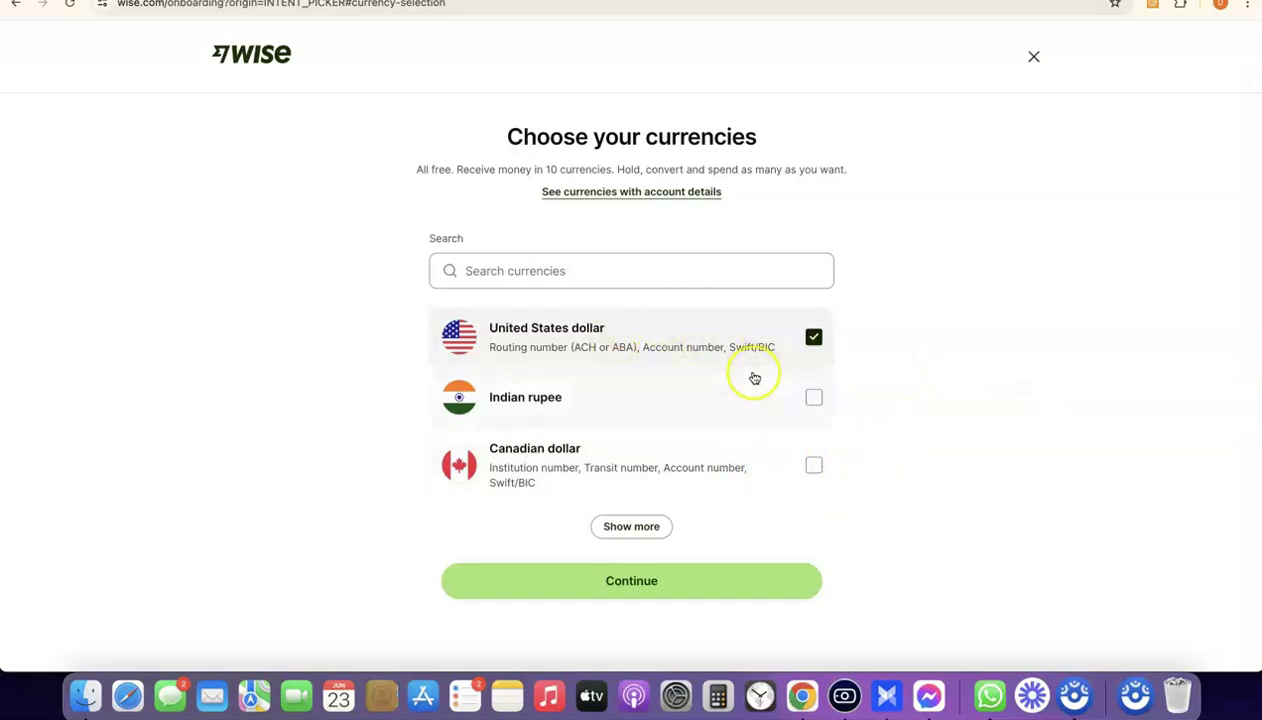
left_click(634, 587)
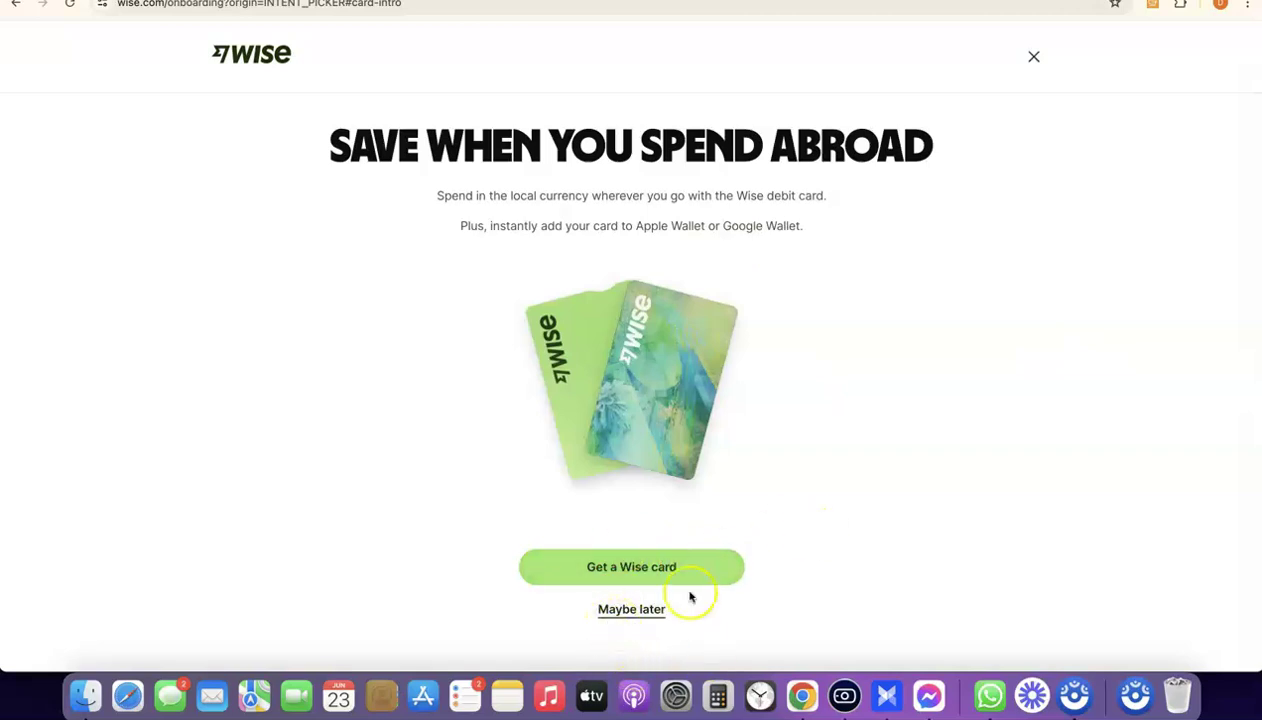
left_click(628, 611)
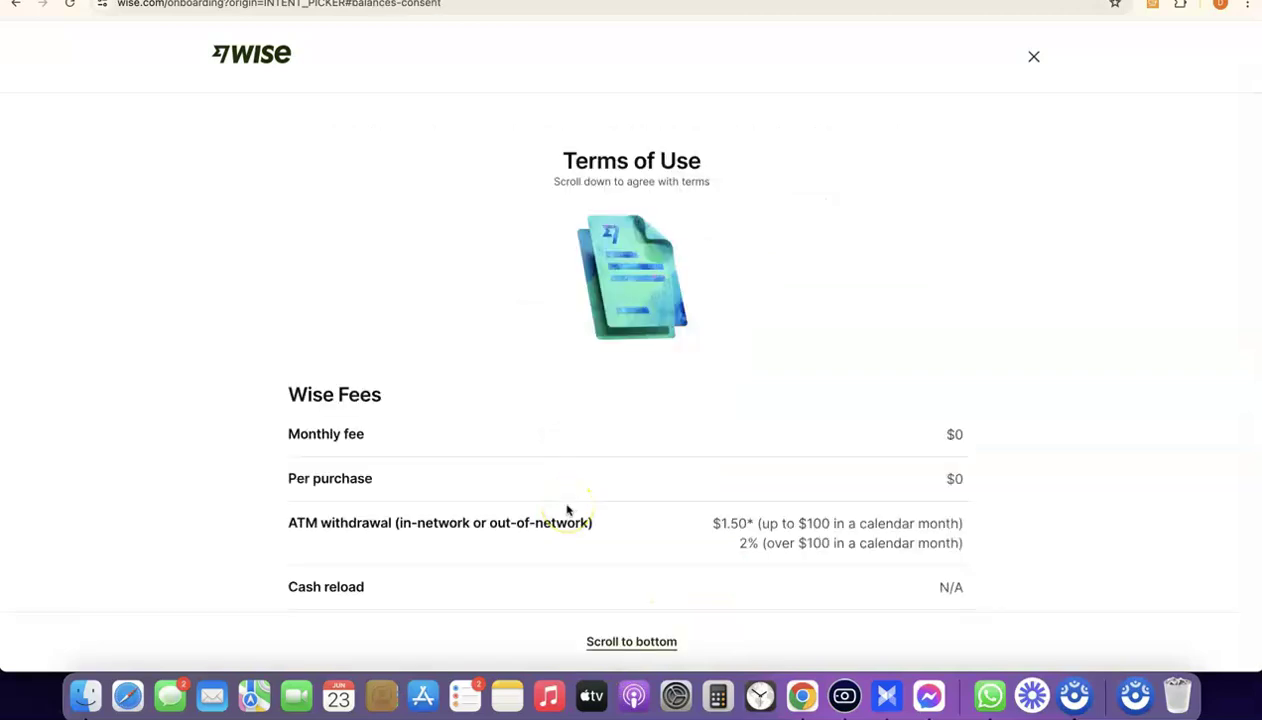
Go to the end of the Terms of Use and agree to them
left_click(632, 642)
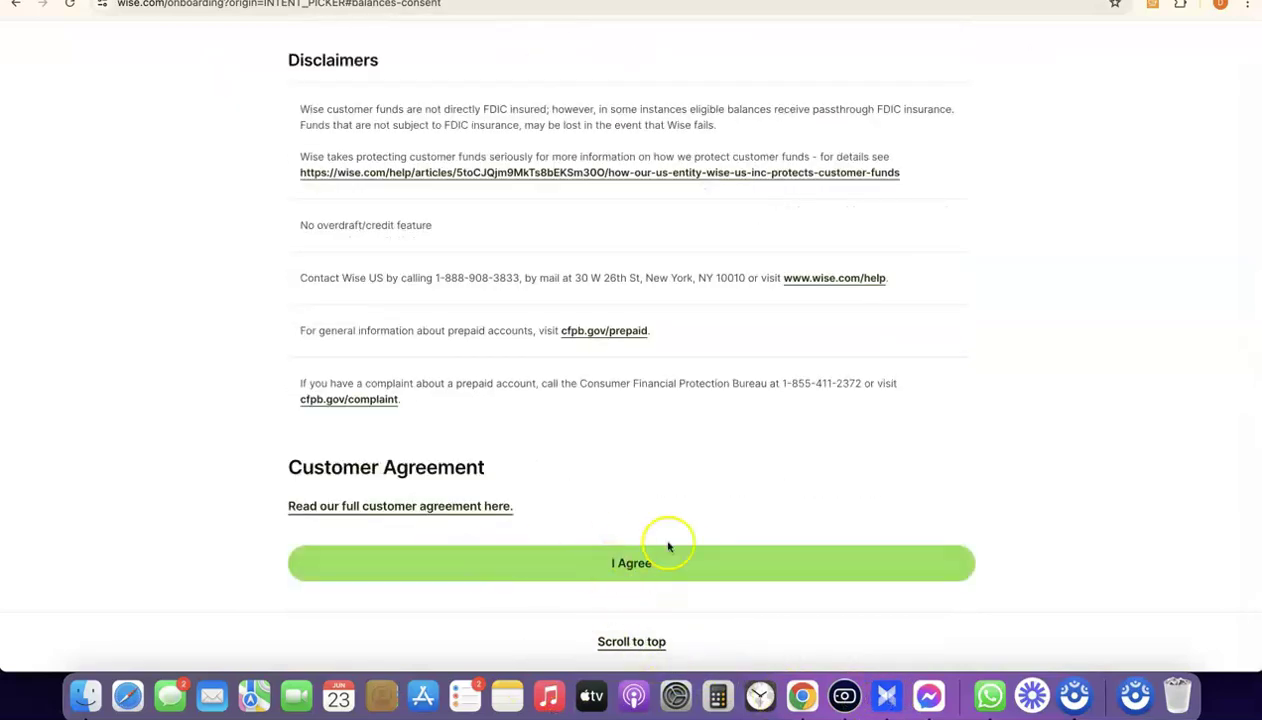
left_click(634, 564)
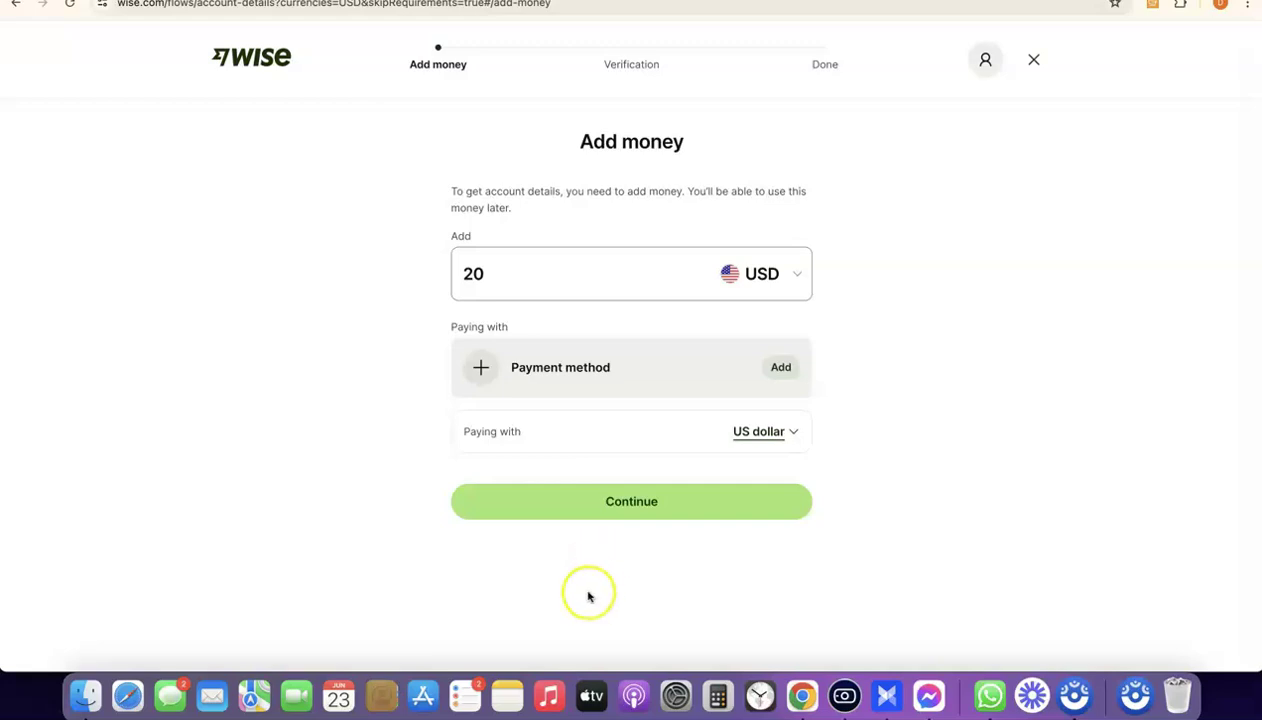
Try to continue with adding 20 USD without a payment method
left_click(530, 280)
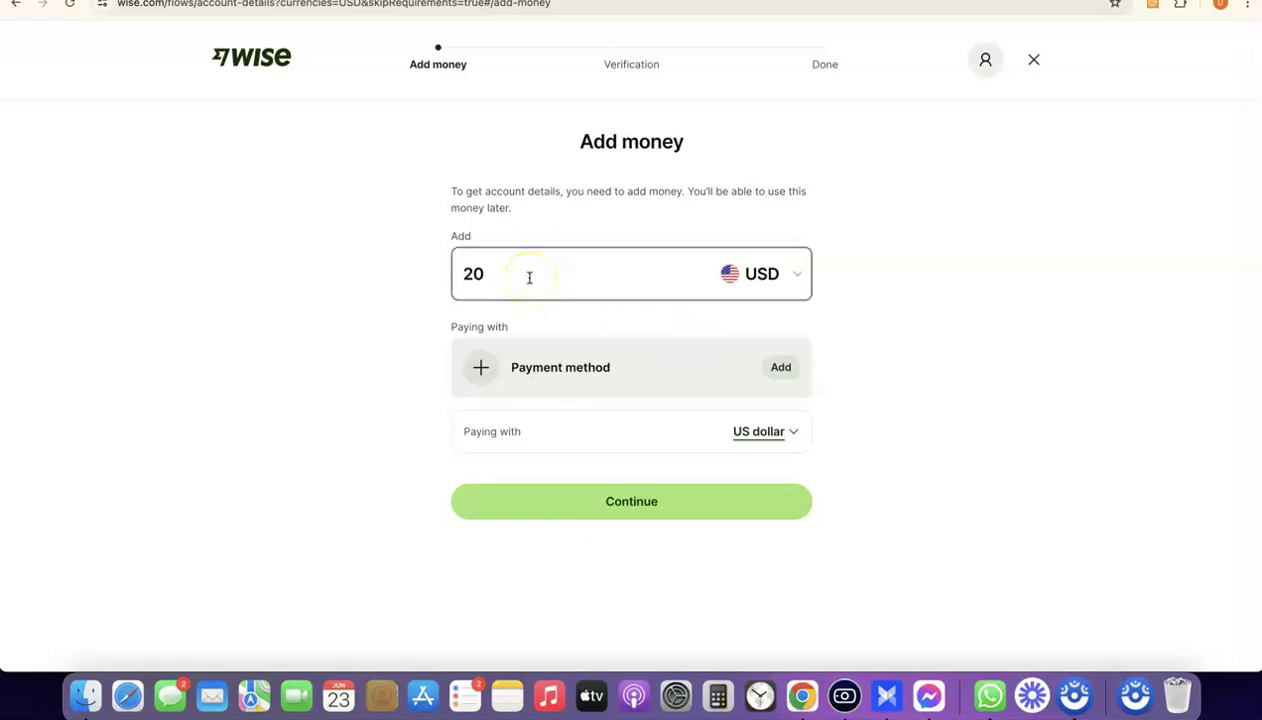
left_click(562, 263)
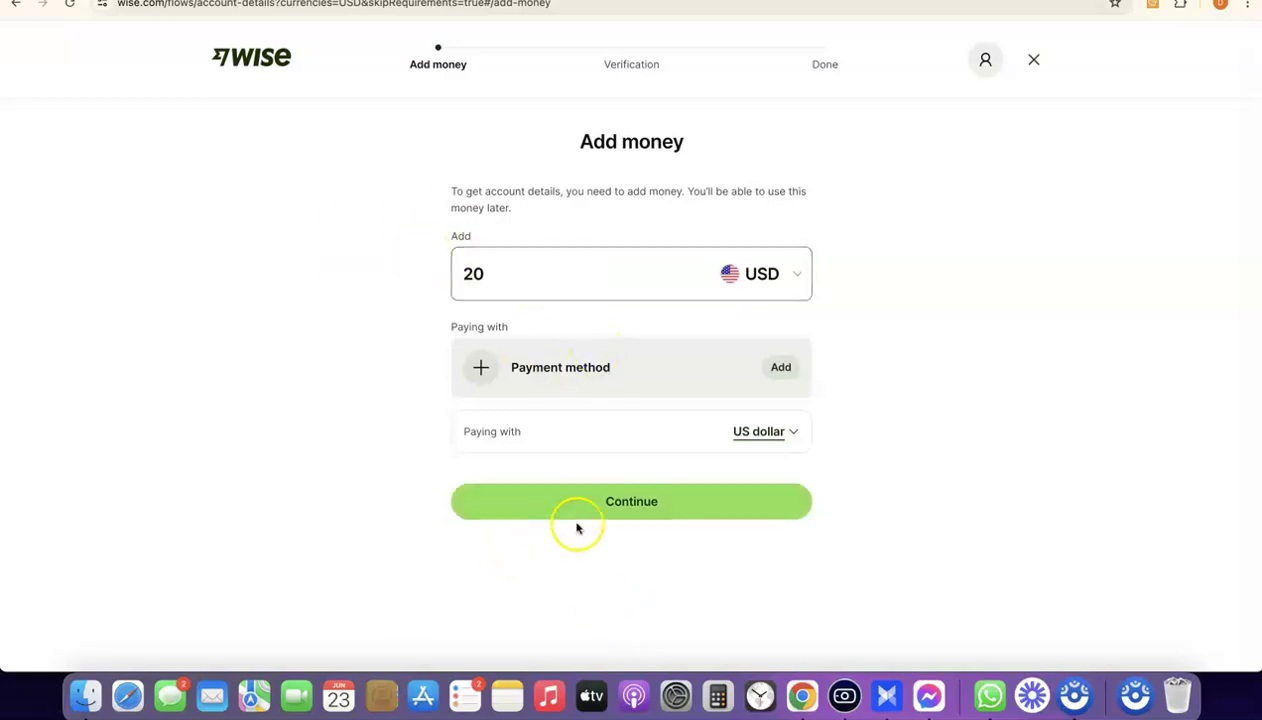
left_click(625, 500)
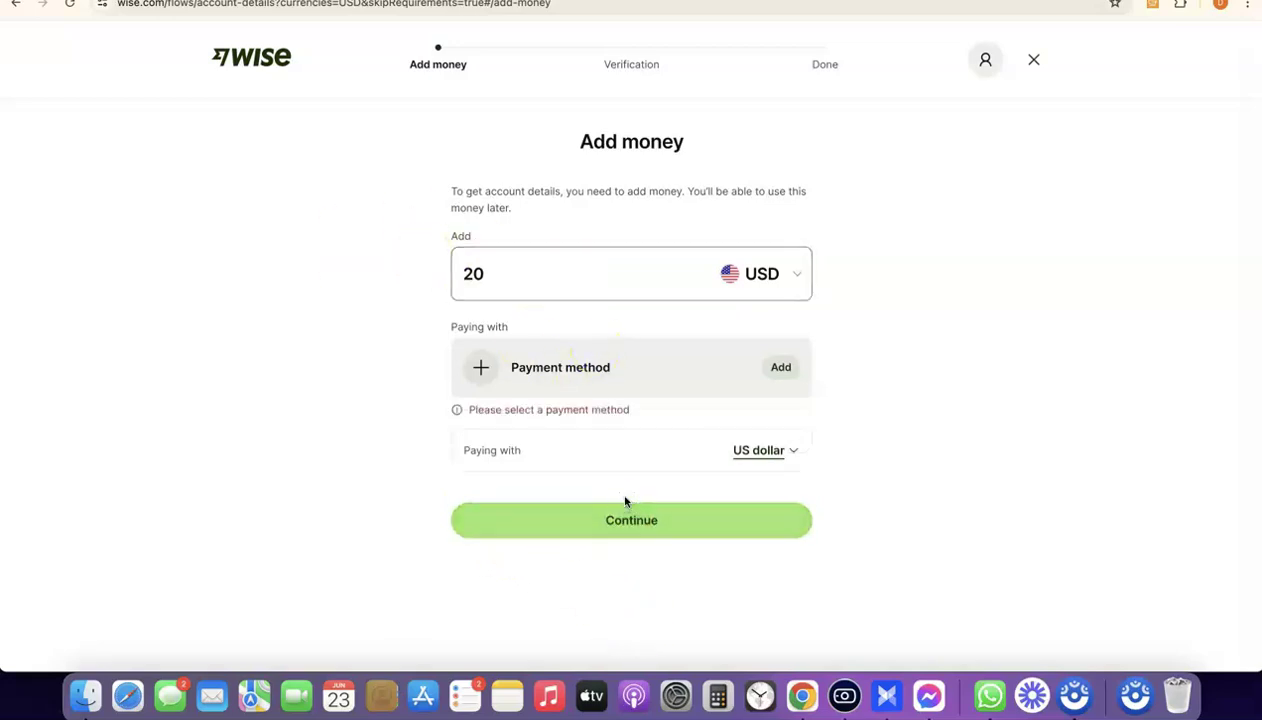
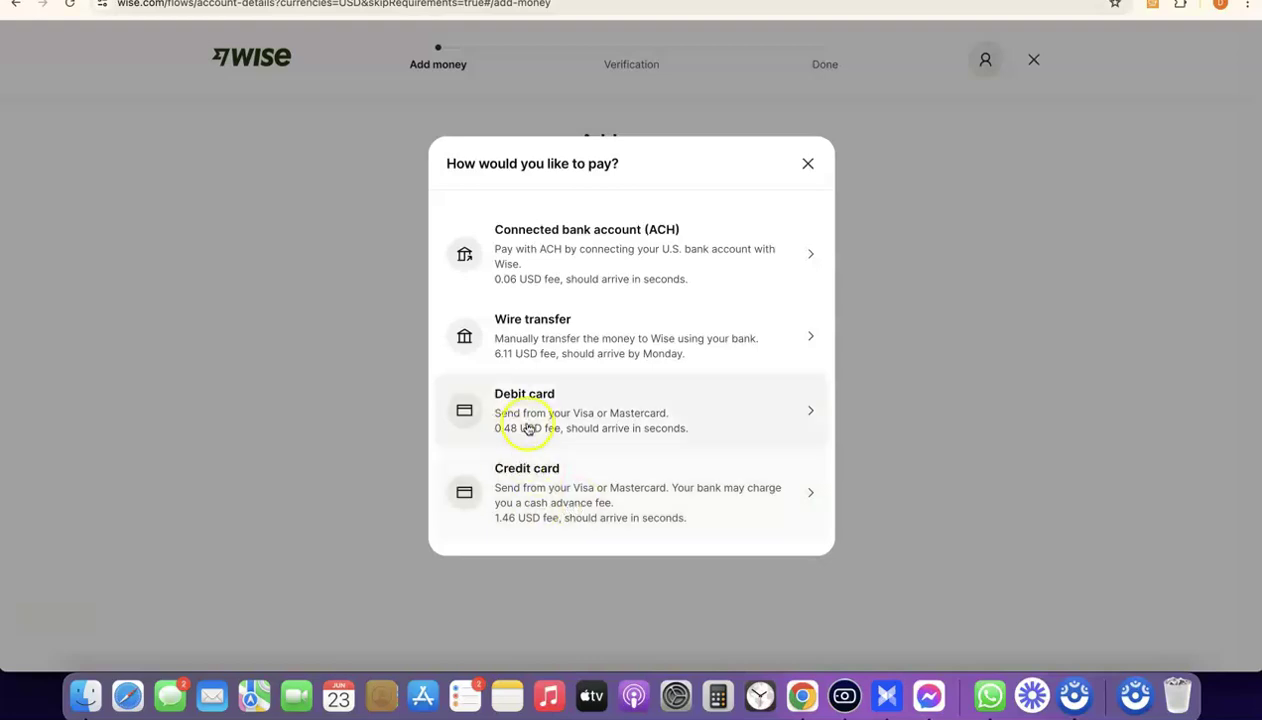
Select credit card as the payment method, change it to debit card and proceed with adding 20 USD
left_click(518, 488)
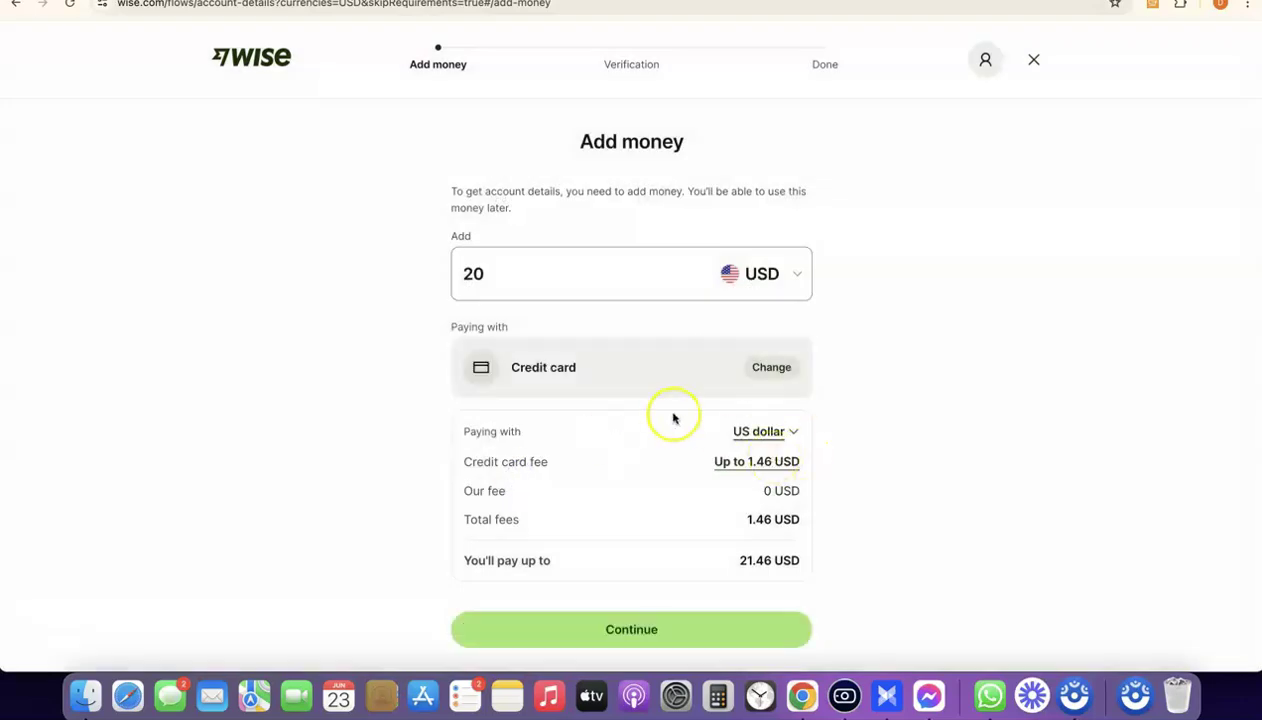
left_click(755, 366)
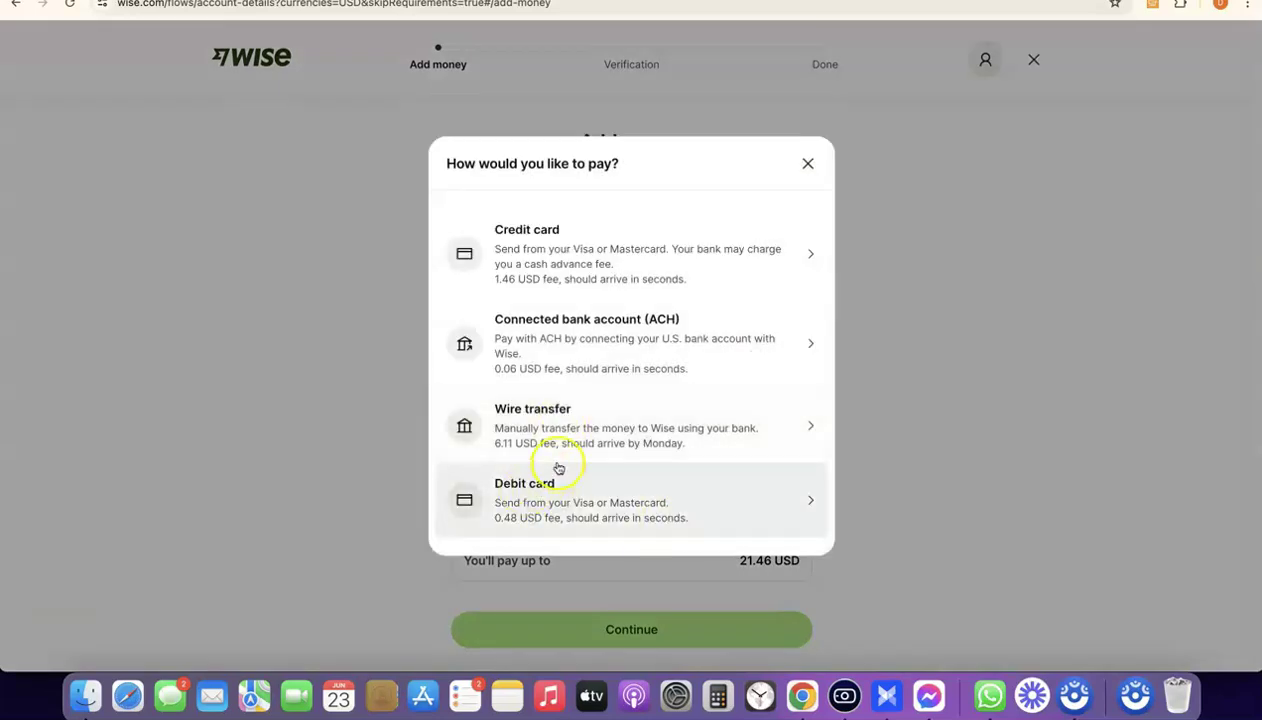
left_click(503, 497)
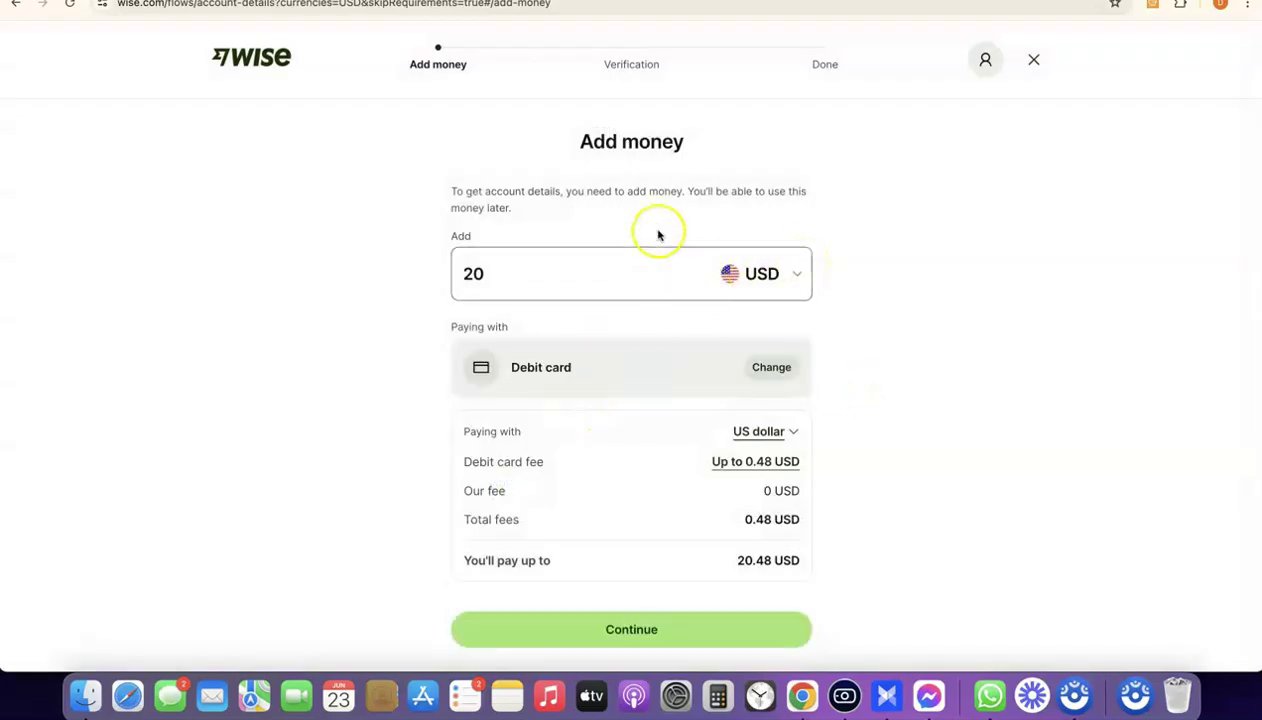
scroll(730, 320, "down", 1)
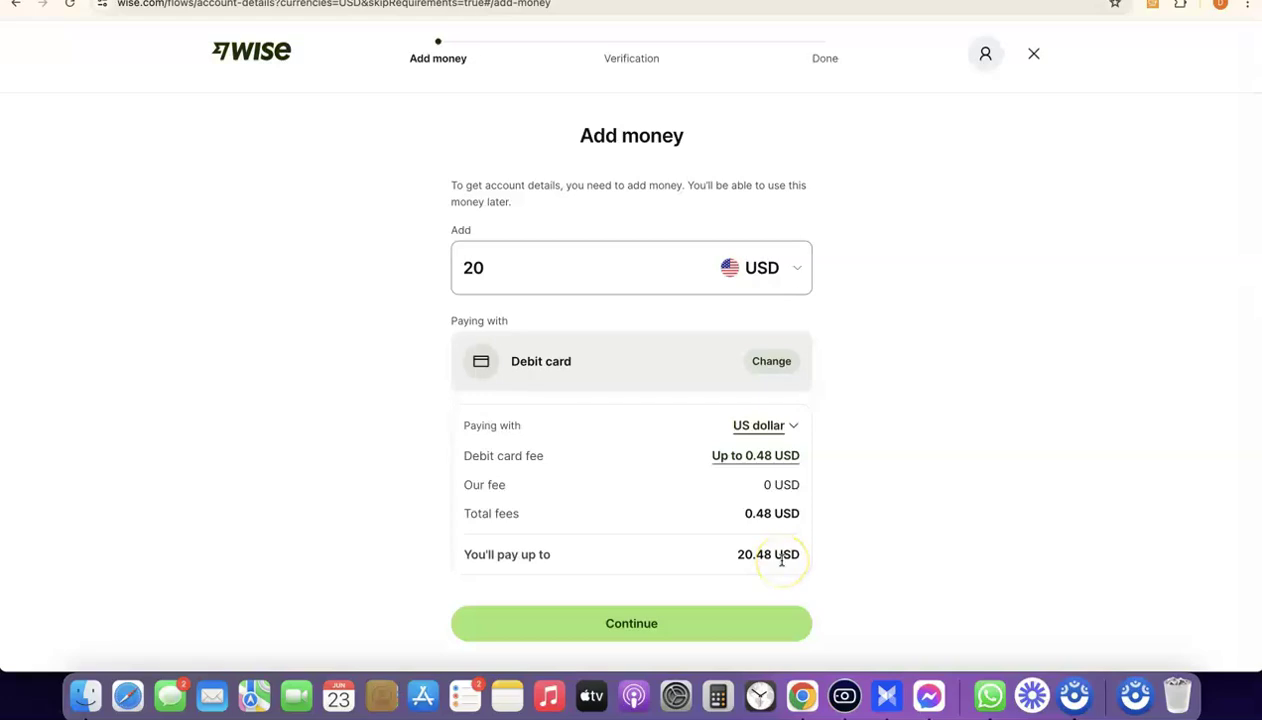
left_click(722, 619)
left_click(942, 203)
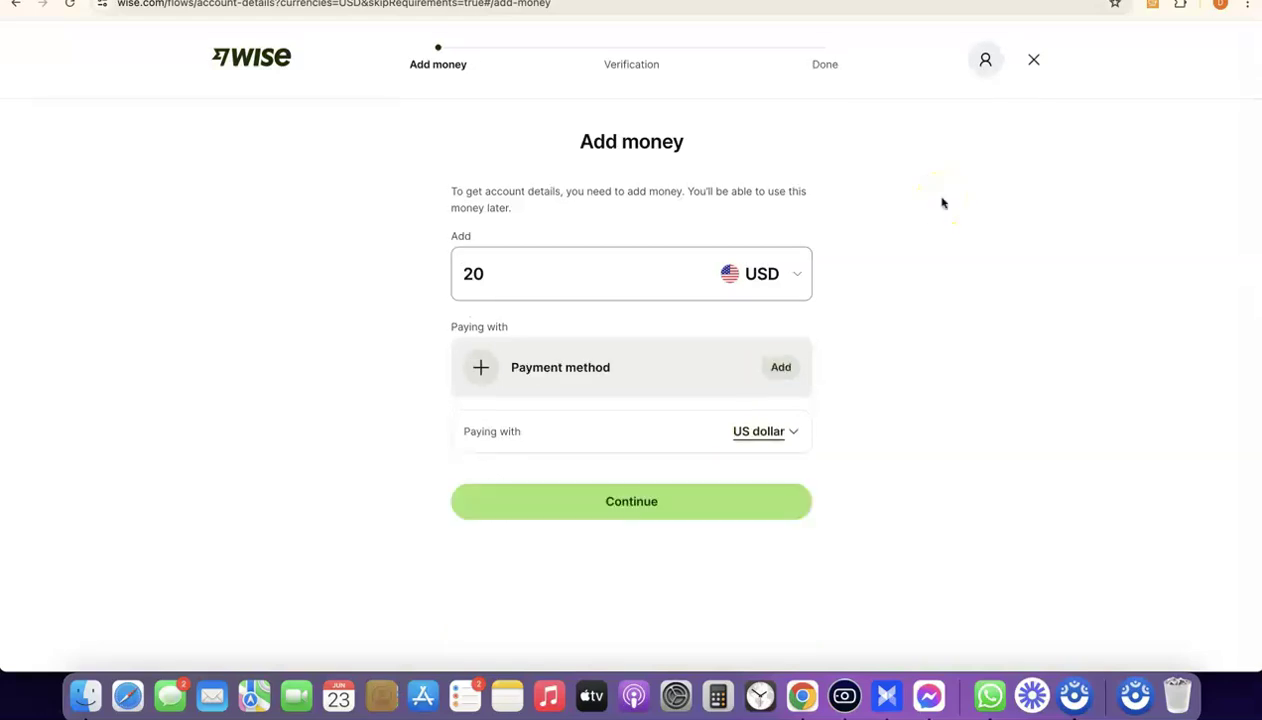